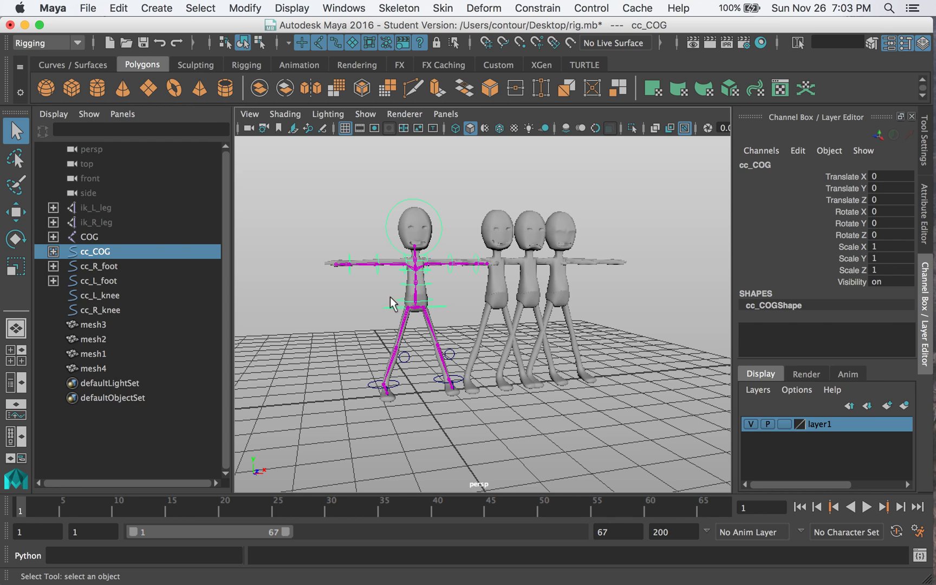
Test the rig by moving the cc_COG control down about 0.1 units and rotating the right elbow control
mouse_move(418, 232)
left_mouse_down()
mouse_move(419, 242)
mouse_move(419, 233)
left_mouse_up()
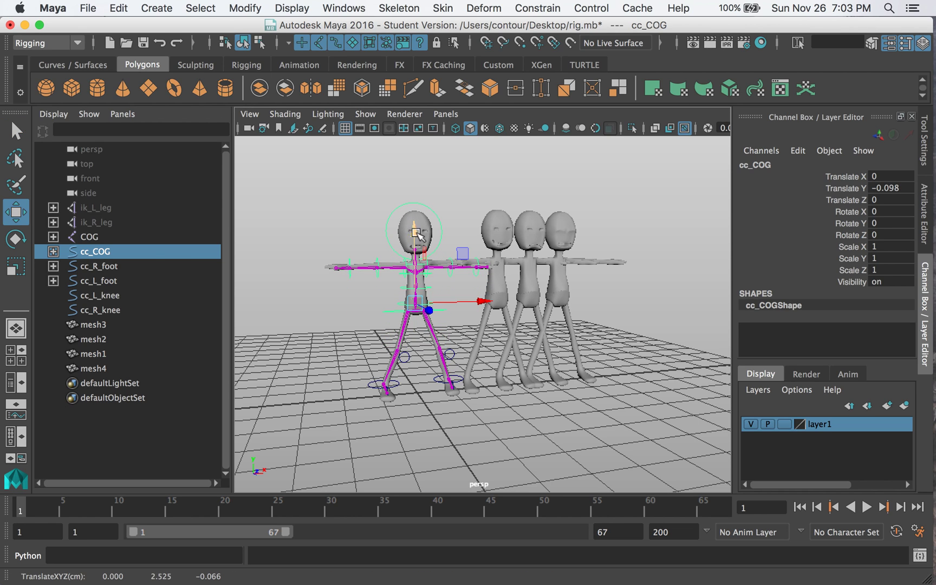
left_click(351, 244)
left_click(347, 270)
key("q")
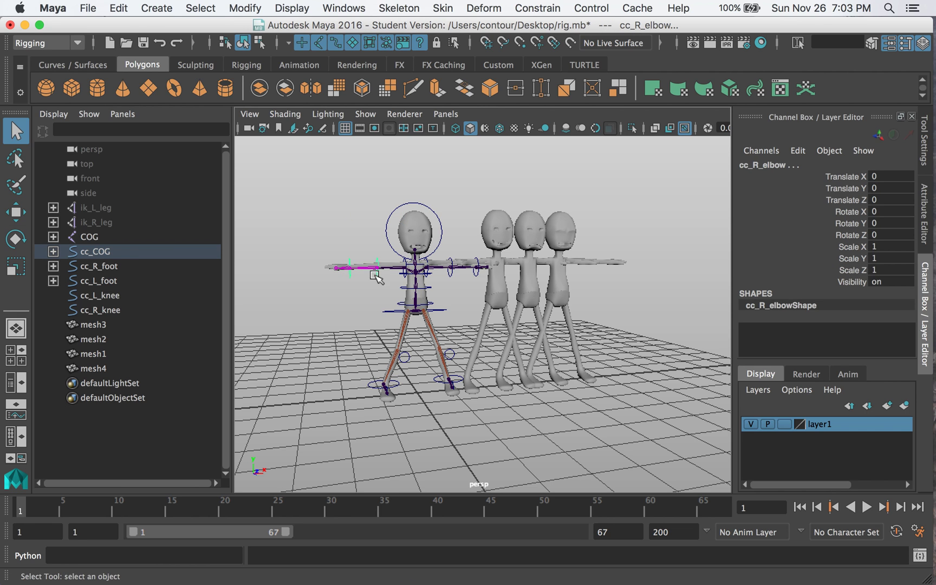
key("e")
left_click_drag(377, 278, 414, 222)
key("q")
Inspect the blendShape1 channels of mesh4, then deselect everything and bring the four characters closer into view
left_click(415, 231)
left_click(771, 338)
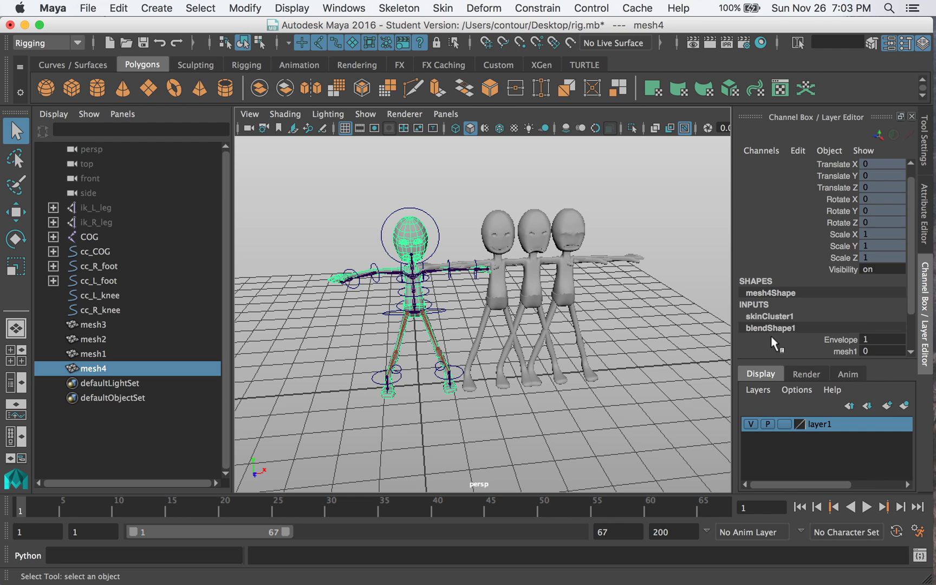
scroll(772, 338, "down", 2)
left_click(843, 304)
left_click_drag(393, 348, 383, 320, "alt")
right_click_drag(383, 319, 444, 277, "alt")
left_click(336, 306)
middle_click_drag(443, 277, 471, 291, "alt")
left_click_drag(471, 291, 470, 299, "alt")
right_click_drag(471, 299, 422, 312, "alt")
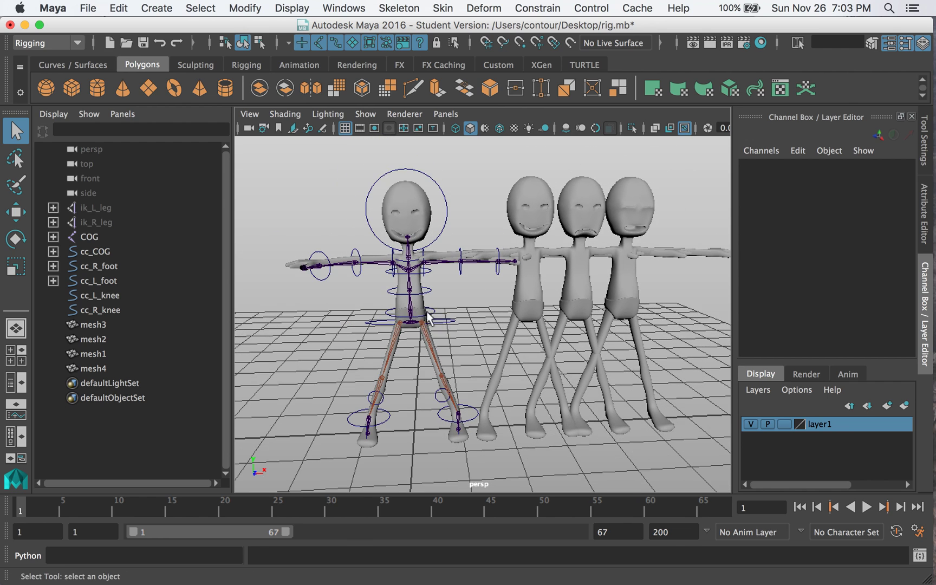
Test the leg IK by raising the cc_L_foot control about 0.76 units in Y
left_click(470, 422)
key("w")
left_click_drag(458, 374, 457, 333)
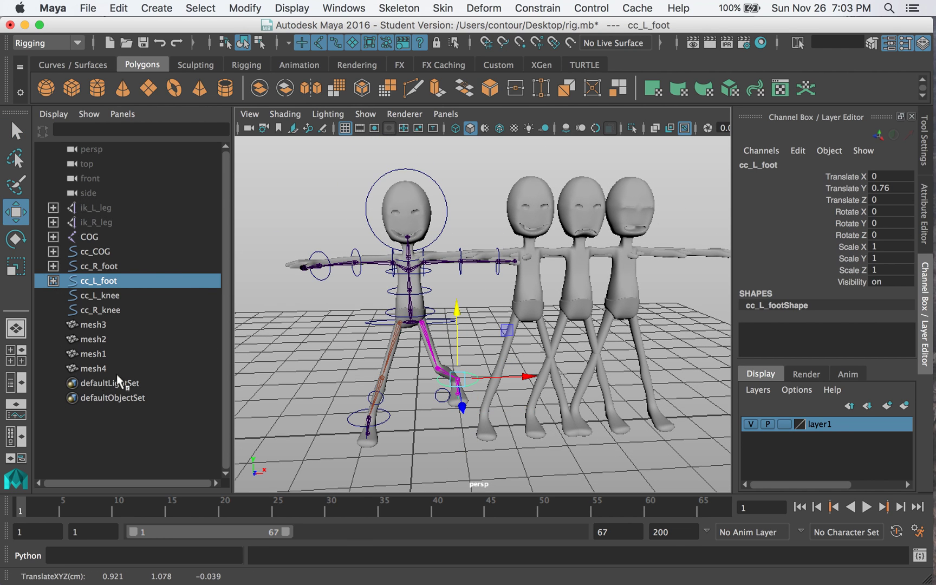
left_click(331, 388)
left_click_drag(332, 387, 390, 374, "alt")
left_click(442, 383)
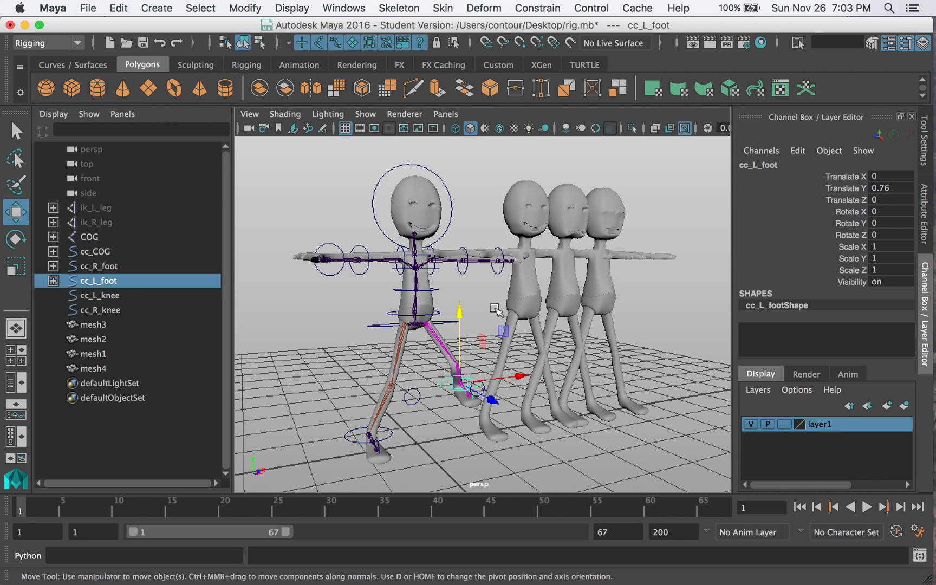
Undo all the test poses on the foot, elbow and COG controls and clear the selection
key("z")
key("z")
key("z")
key("z")
key("z")
key("z")
key("z")
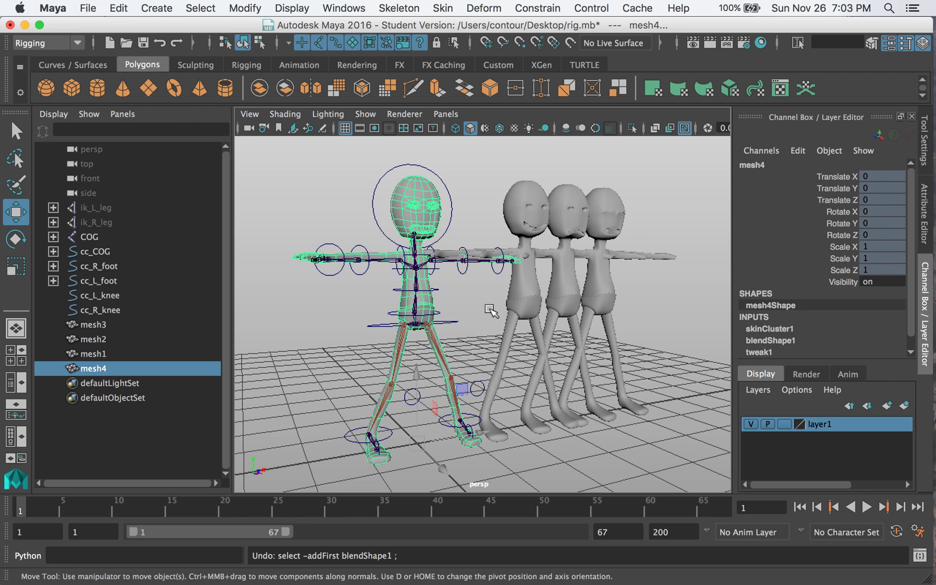
key("z")
key("z")
key("z")
key("z")
left_click(480, 343)
left_click_drag(480, 344, 455, 343, "alt")
left_click(97, 208)
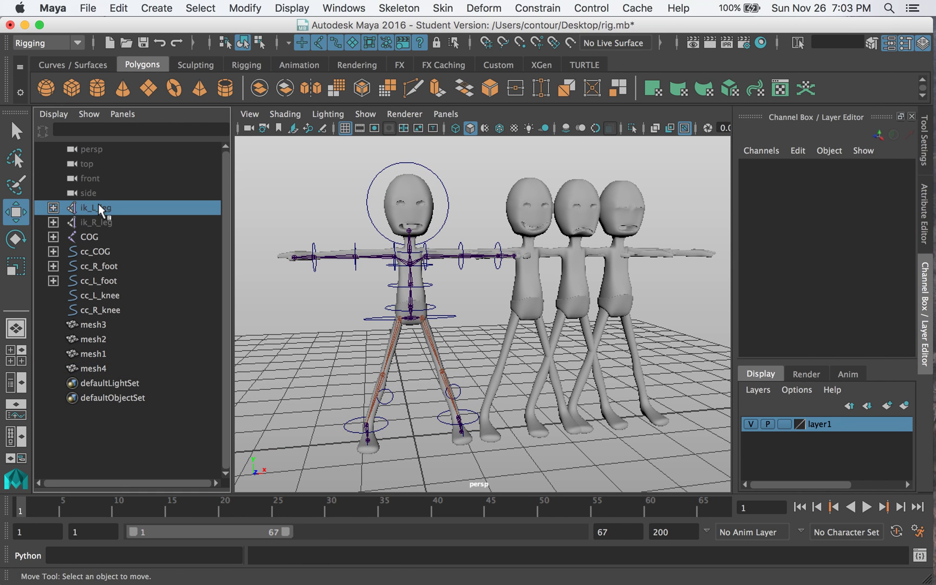
left_click(103, 368, "shift")
left_click(325, 364)
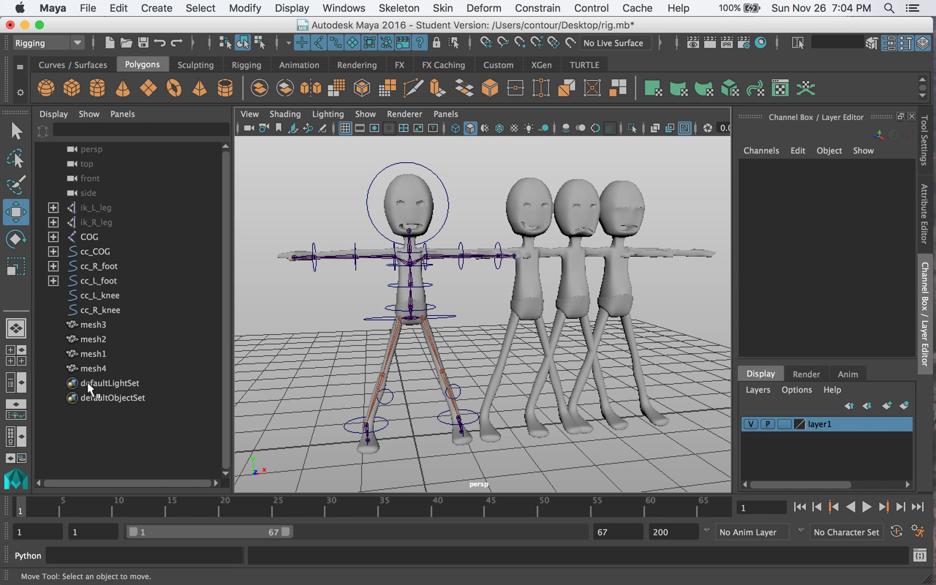
Group the three facial-expression meshes mesh1, mesh2 and mesh3 under the name blendshapes and hide the group
left_click_drag(288, 196, 302, 163, "alt")
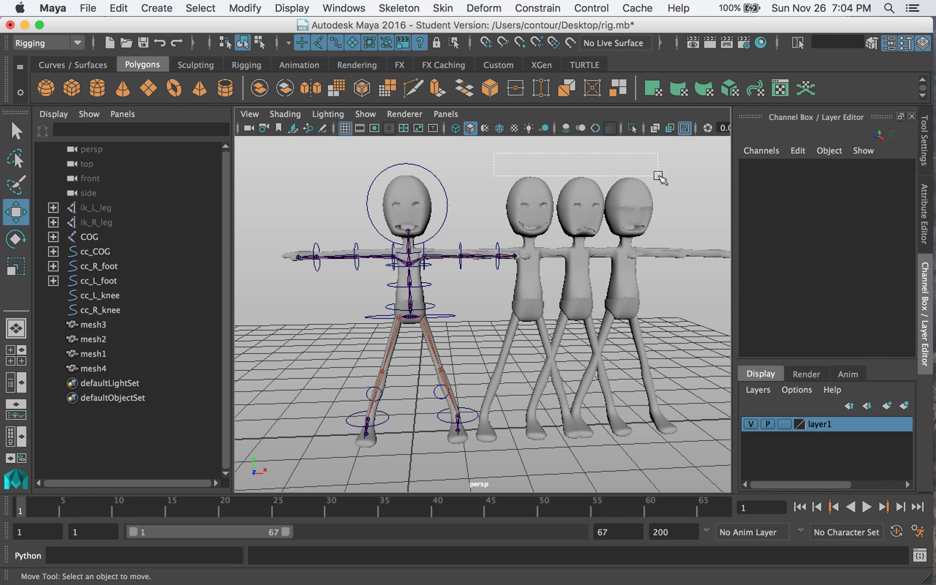
left_click_drag(660, 178, 696, 194)
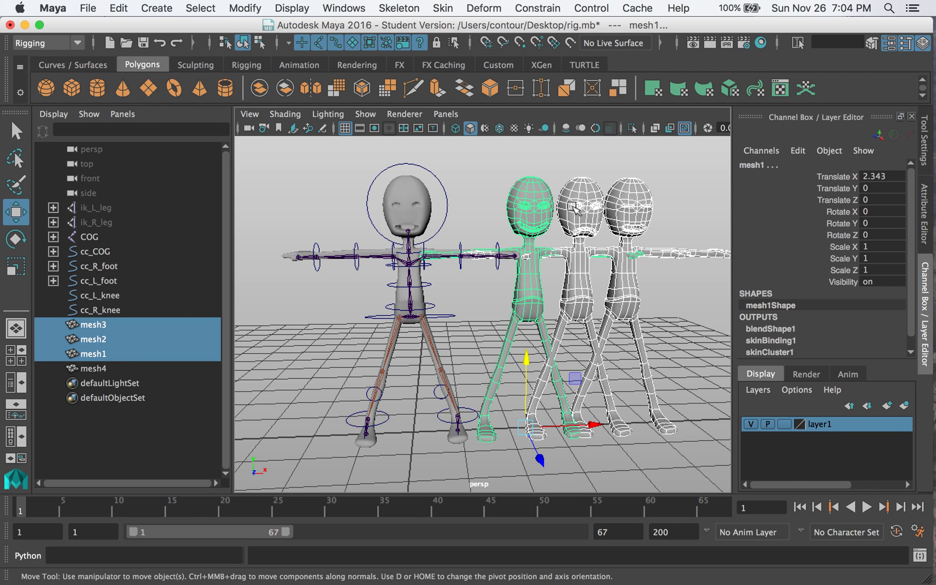
key("super+g")
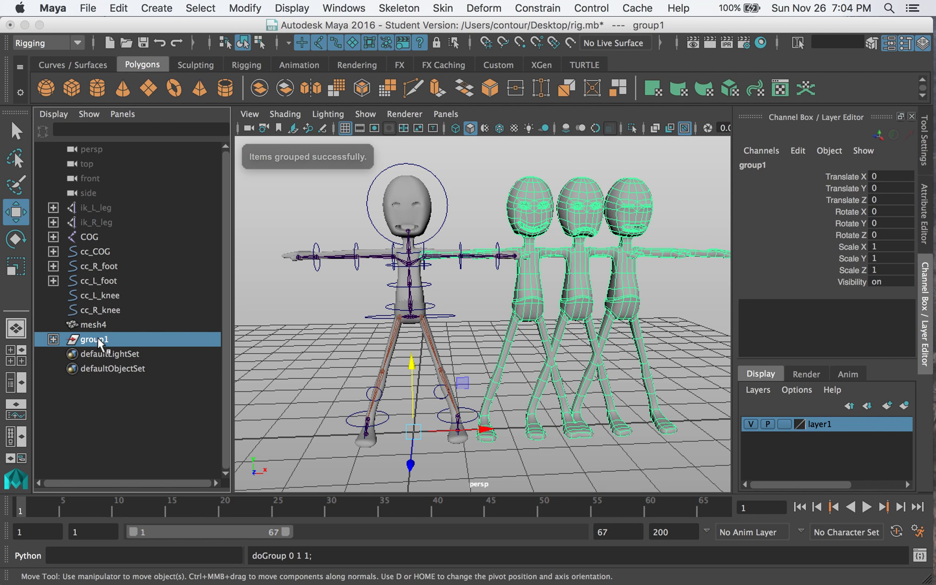
double_click(98, 340)
type("blendshapes")
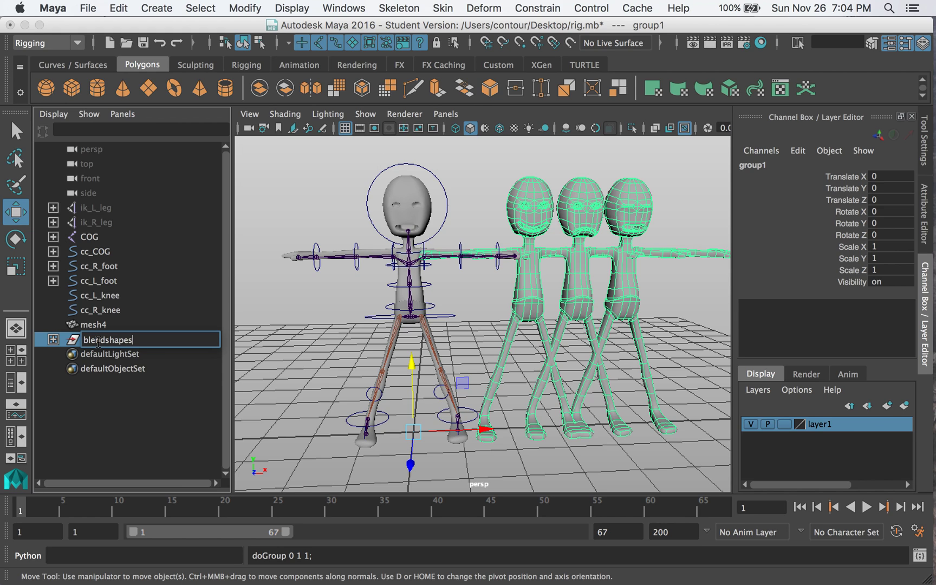
key("Return")
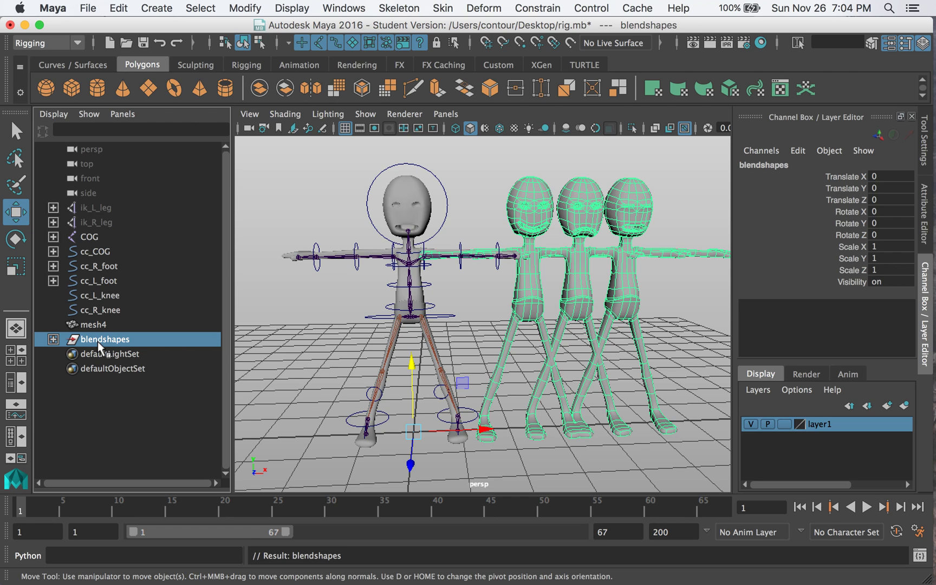
key("ctrl+h")
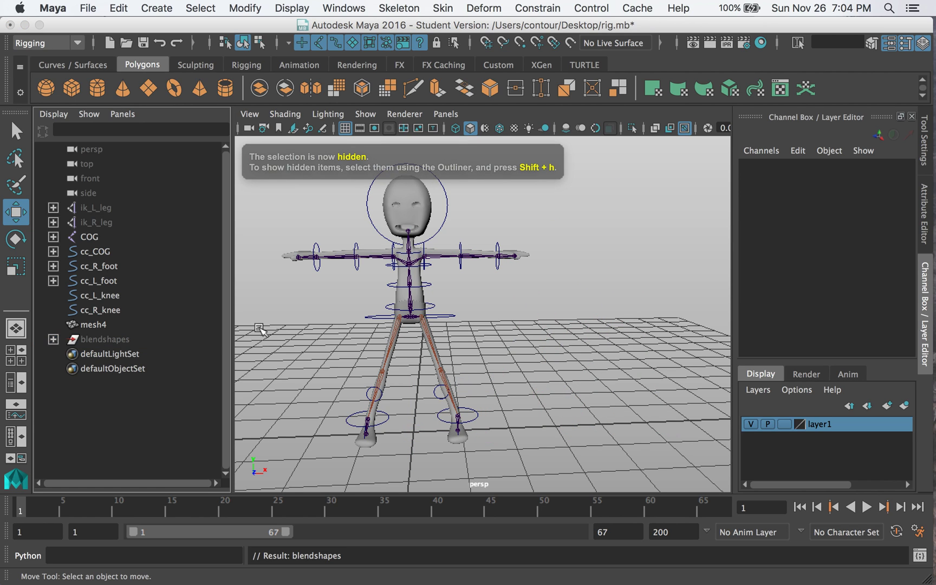
Group mesh4 with the blendshapes group and name the new group mesh
left_click(138, 336)
left_click(138, 326, "shift")
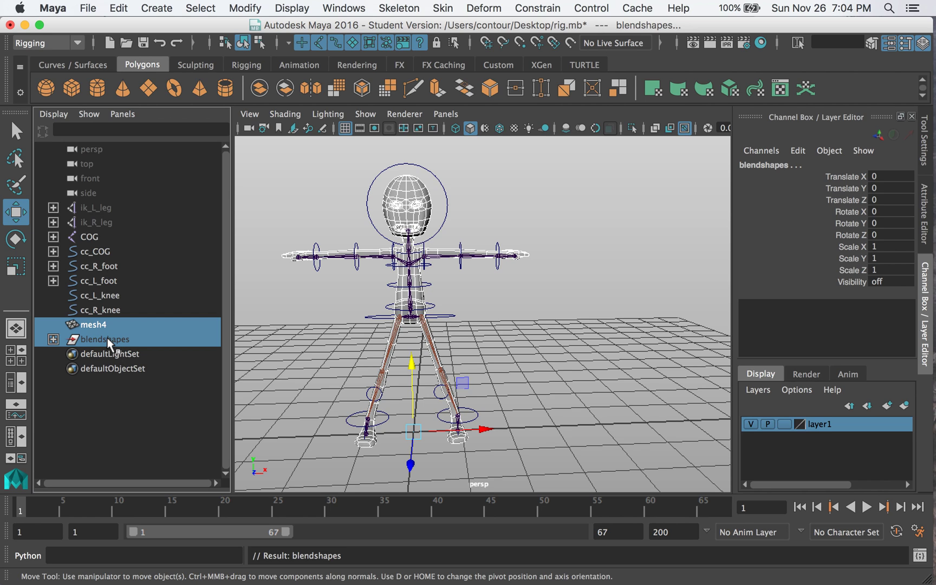
key("ctrl+g")
double_click(100, 324)
type("mesh")
key("Return")
left_click(163, 364)
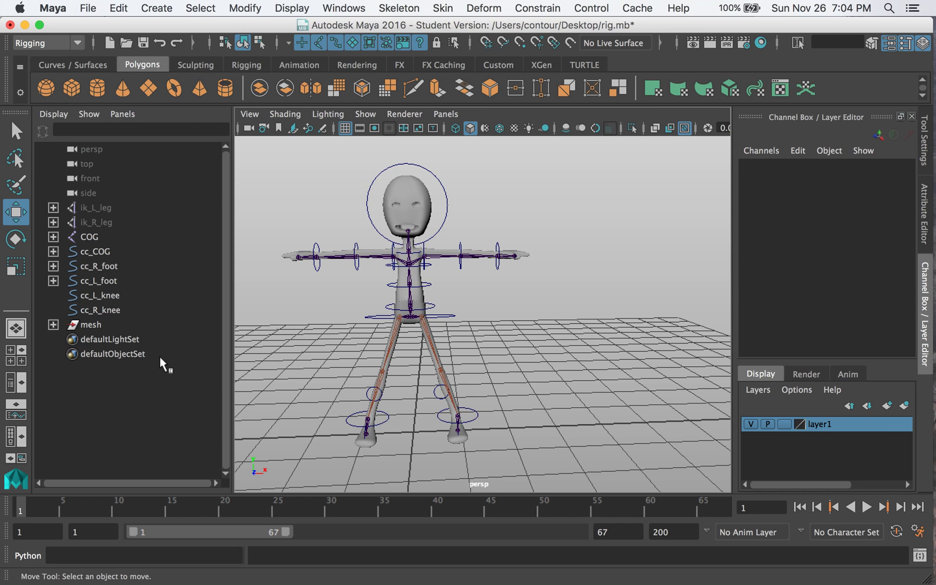
Group the control curves from cc_COG through cc_R_knee and name the group ccs
left_click(119, 8)
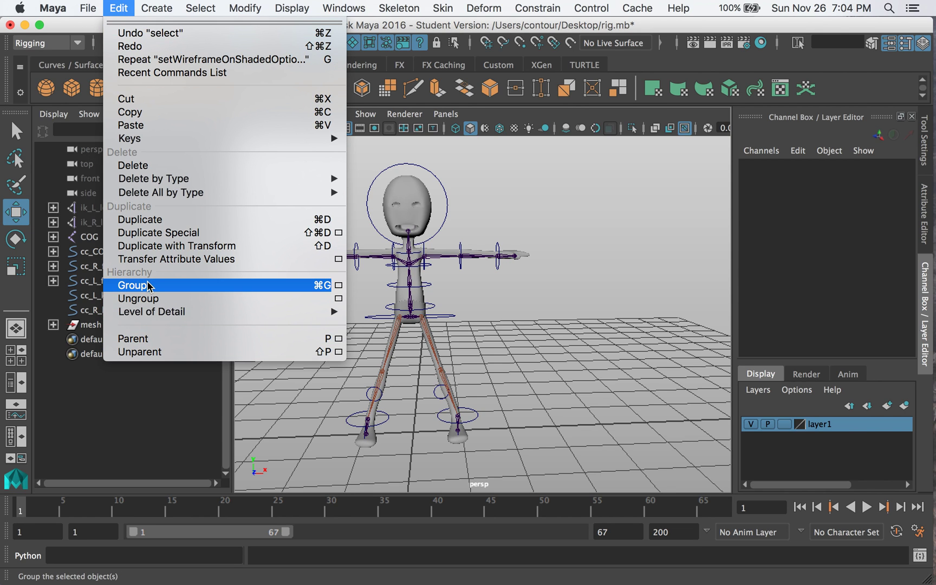
left_click(39, 280)
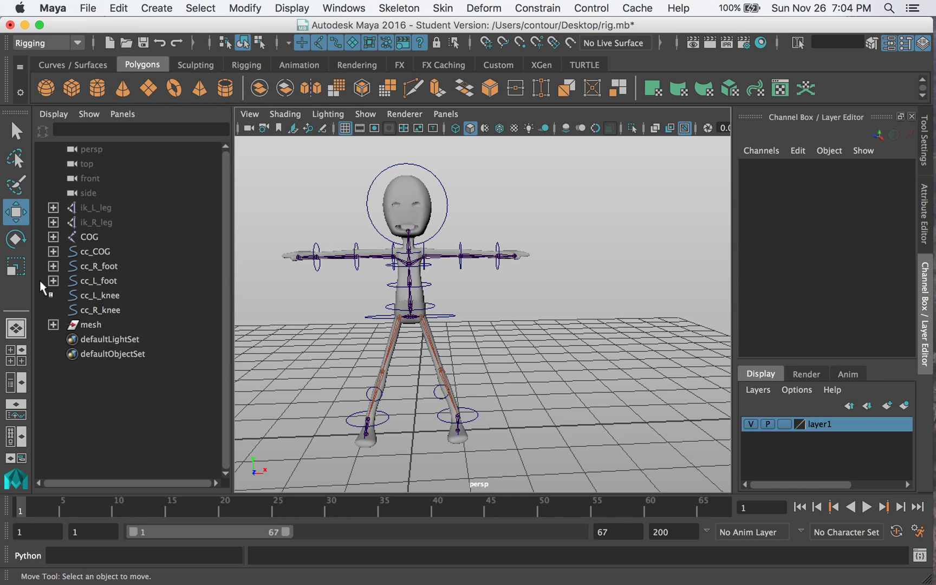
left_click(109, 305)
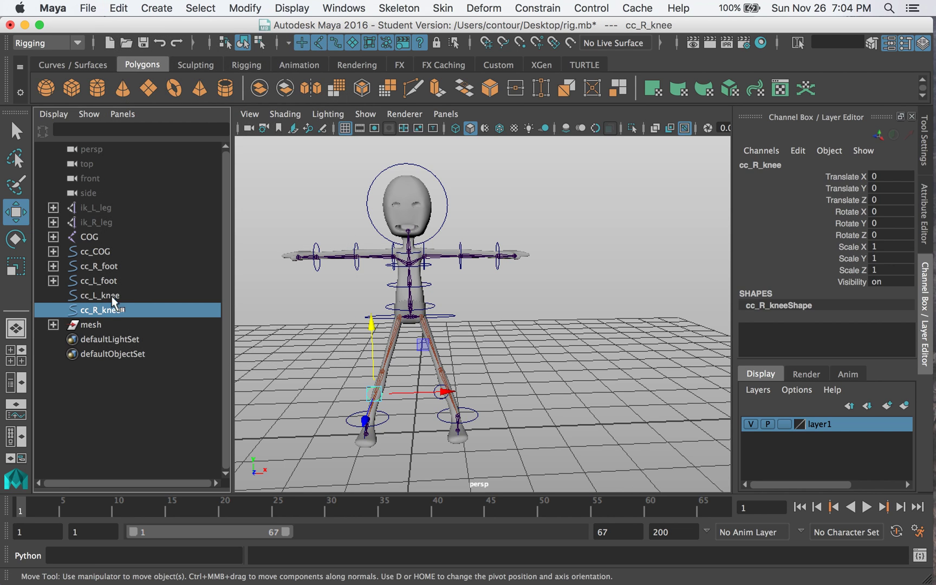
left_click(101, 251, "shift")
key("ctrl+g")
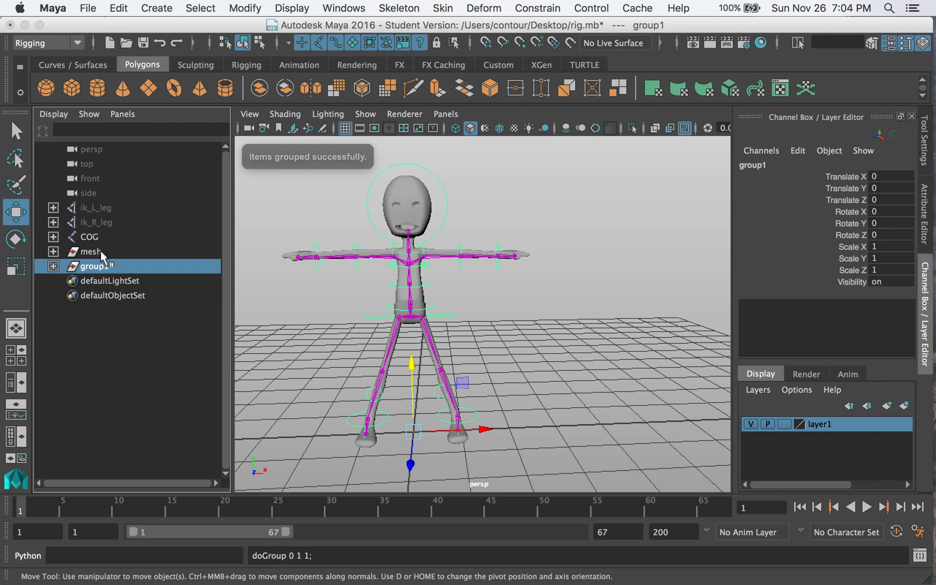
double_click(97, 267)
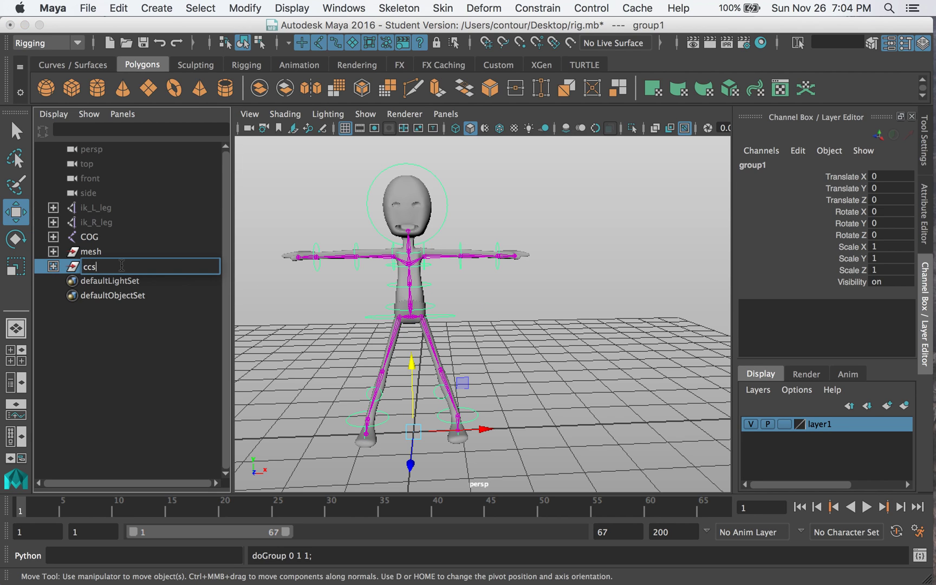
Group the COG joint chain on its own and name the group jnts
left_click(107, 239)
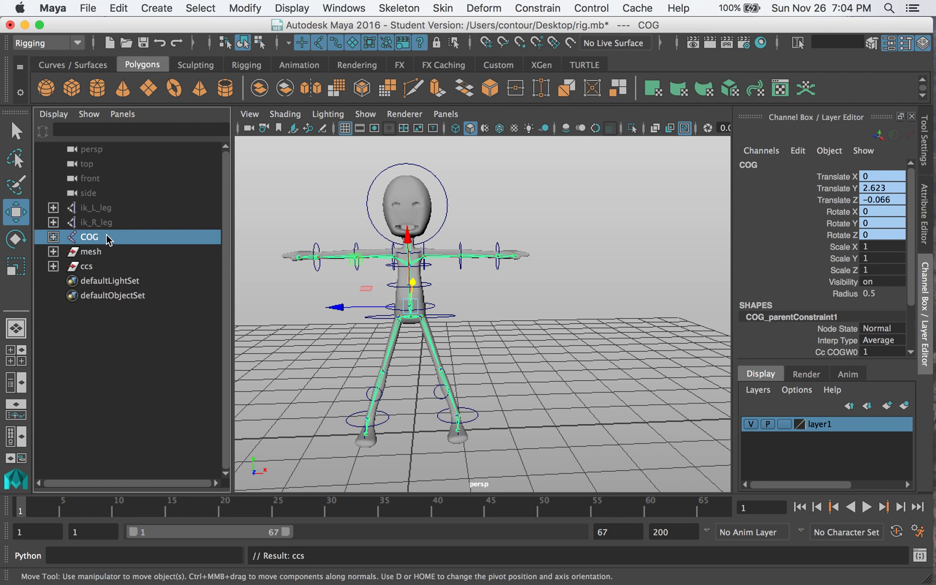
key("ctrl+g")
double_click(94, 266)
type("jnts")
left_click(115, 344)
Group the ik_L_leg and ik_R_leg handles, name the group iks and clear the selection
left_click(112, 222)
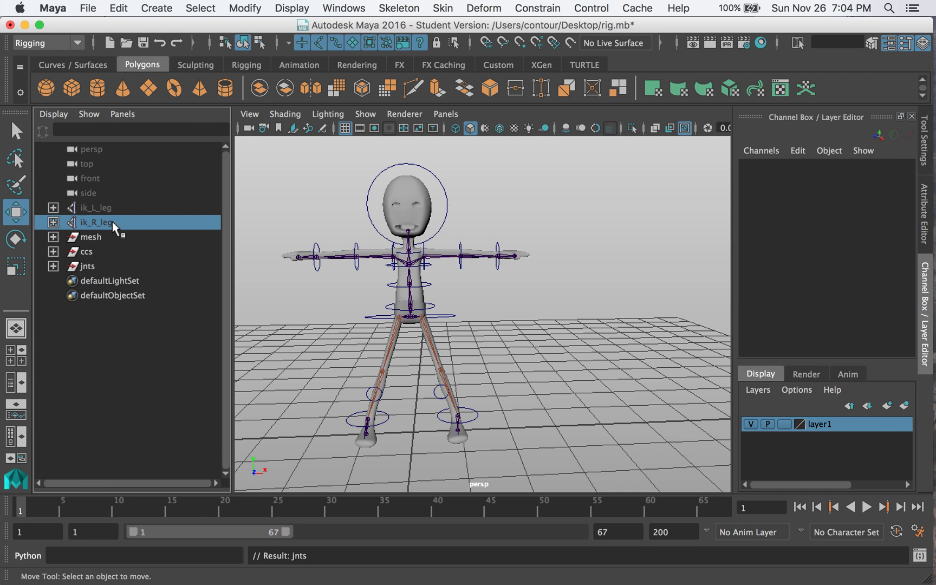
left_click(113, 205, "shift")
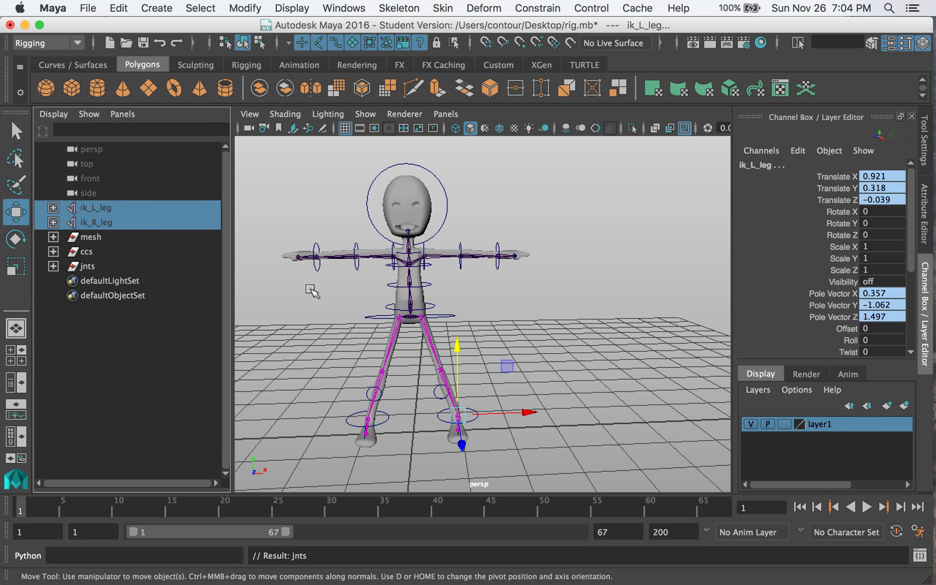
left_click_drag(316, 312, 383, 312, "alt")
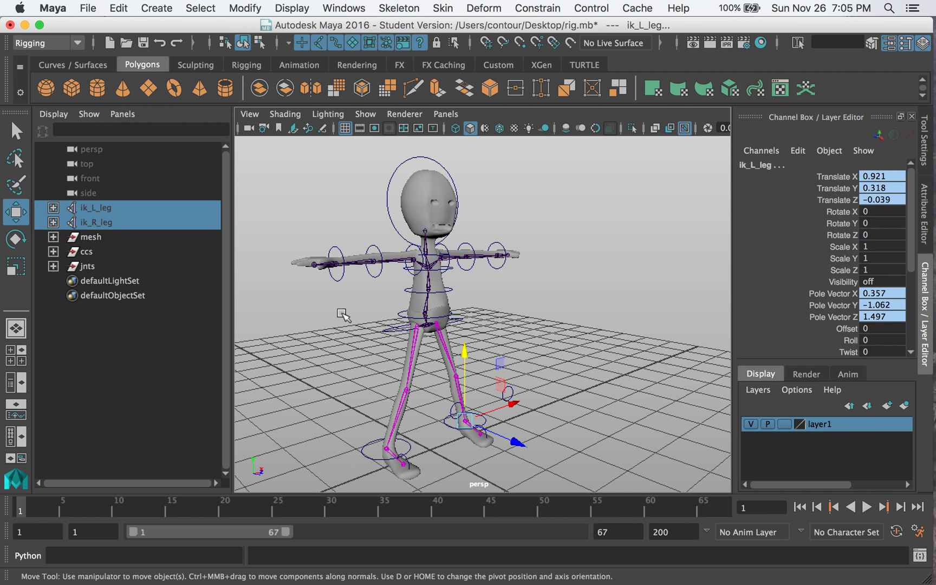
key("ctrl+g")
double_click(106, 252)
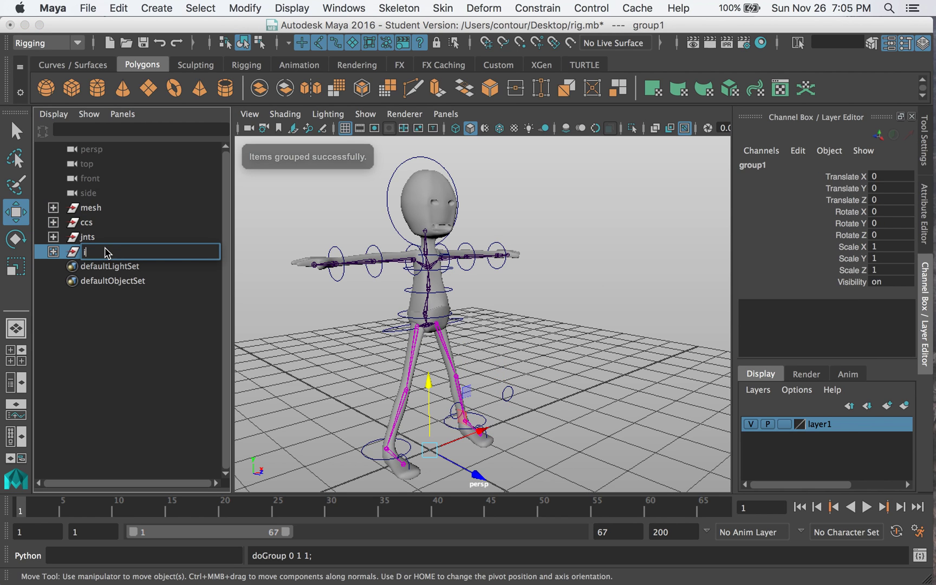
type("iks")
key("Return")
left_click(286, 224)
left_click_drag(286, 223, 266, 228, "alt")
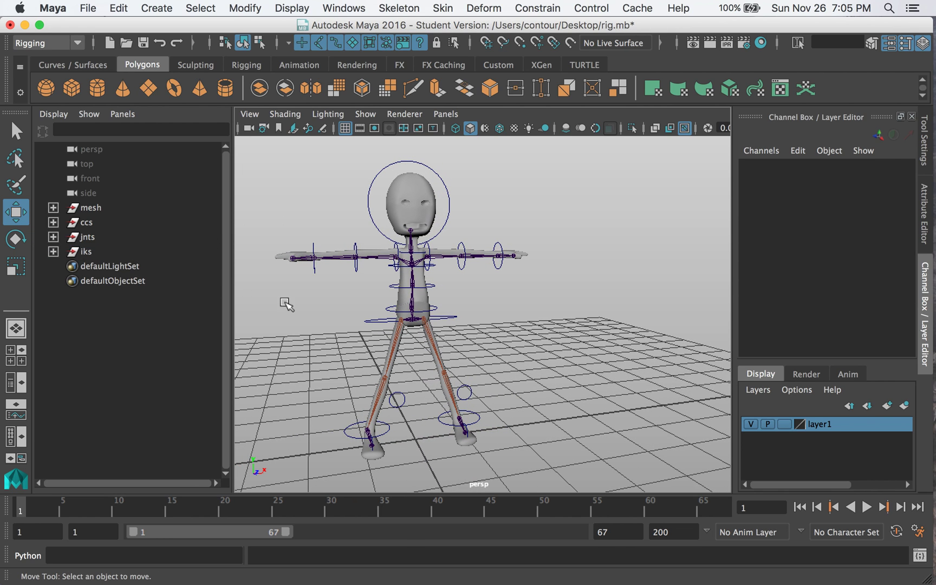
Group the ccs, jnts and iks groups together and name the parent group rig
left_click(95, 251)
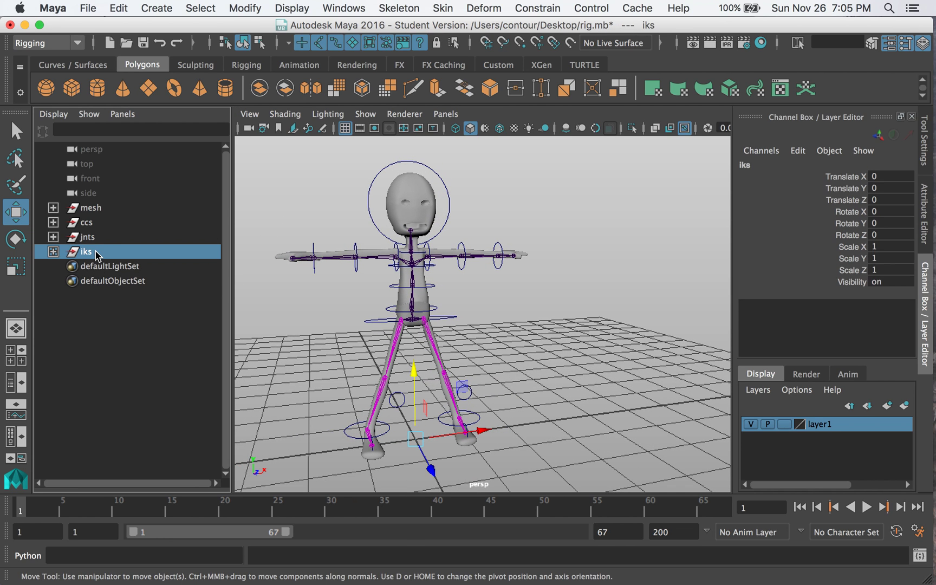
left_click(96, 237, "shift")
left_click(96, 223, "shift")
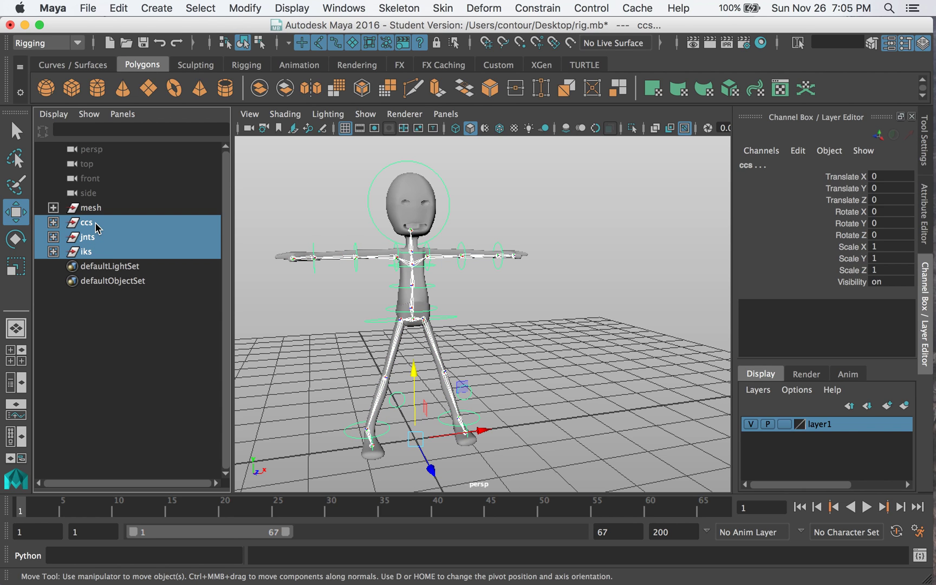
key("ctrl+g")
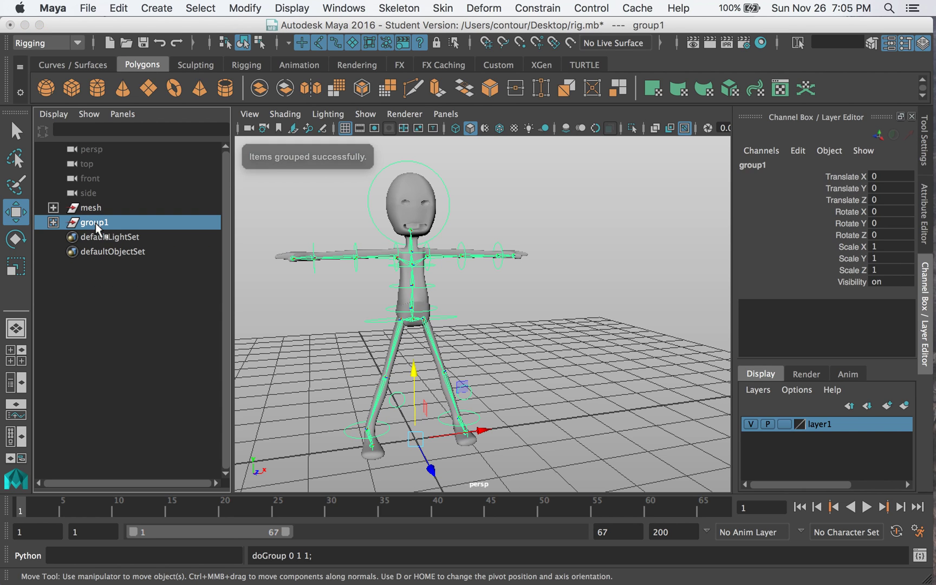
double_click(95, 223)
type("rig")
key("Return")
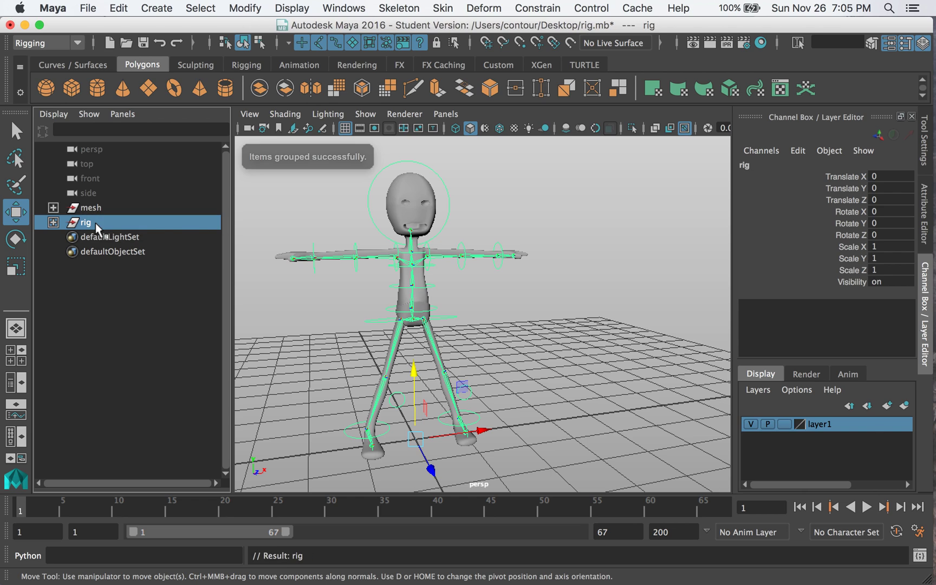
Examine what the mesh and rig groups each contain by selecting them separately and together
left_click(100, 207)
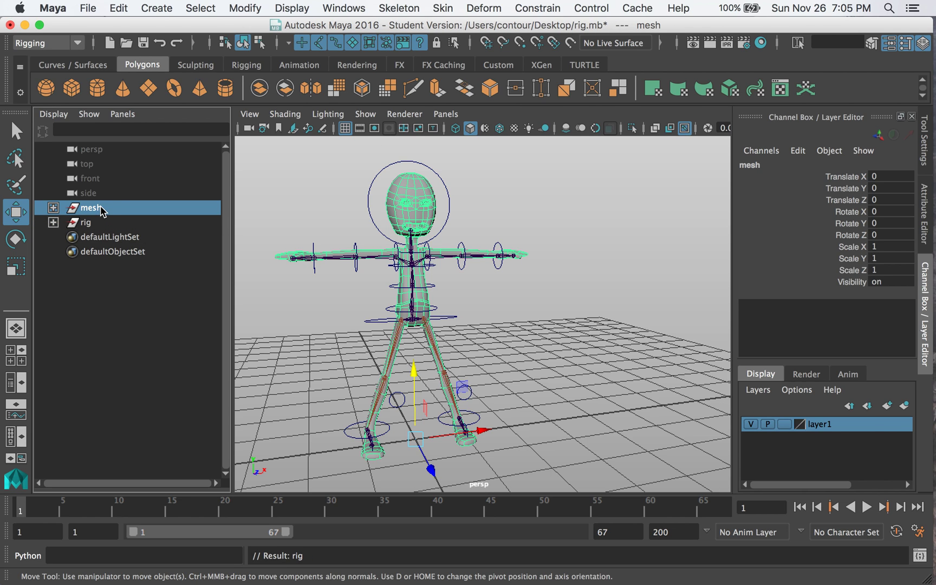
left_click(94, 223)
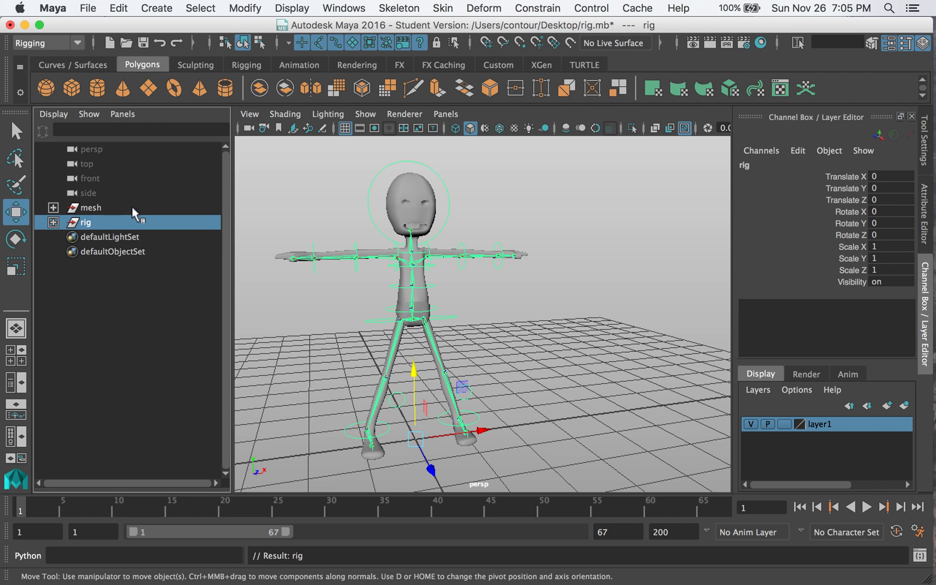
left_click(100, 208, "ctrl")
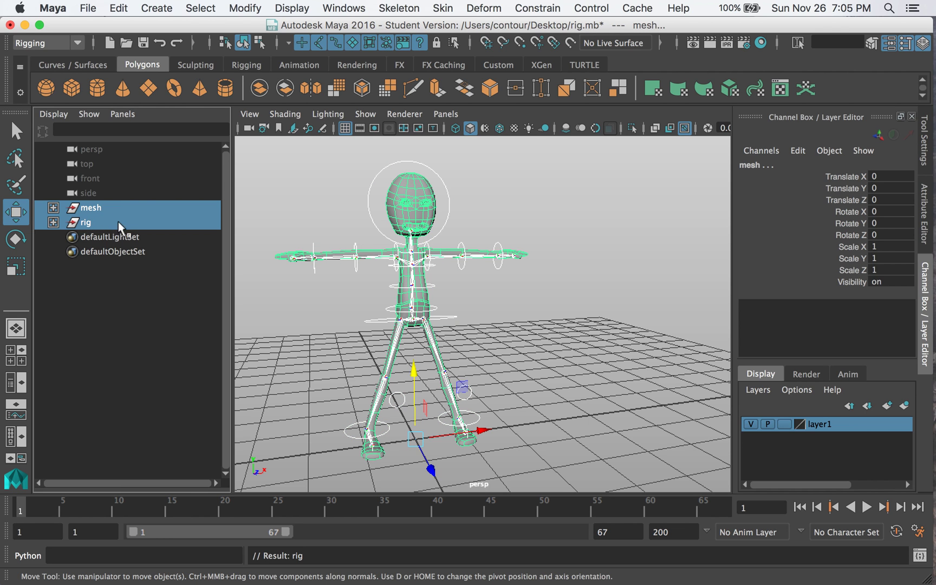
left_click(304, 206)
left_click_drag(309, 205, 328, 211, "alt")
left_click(153, 207)
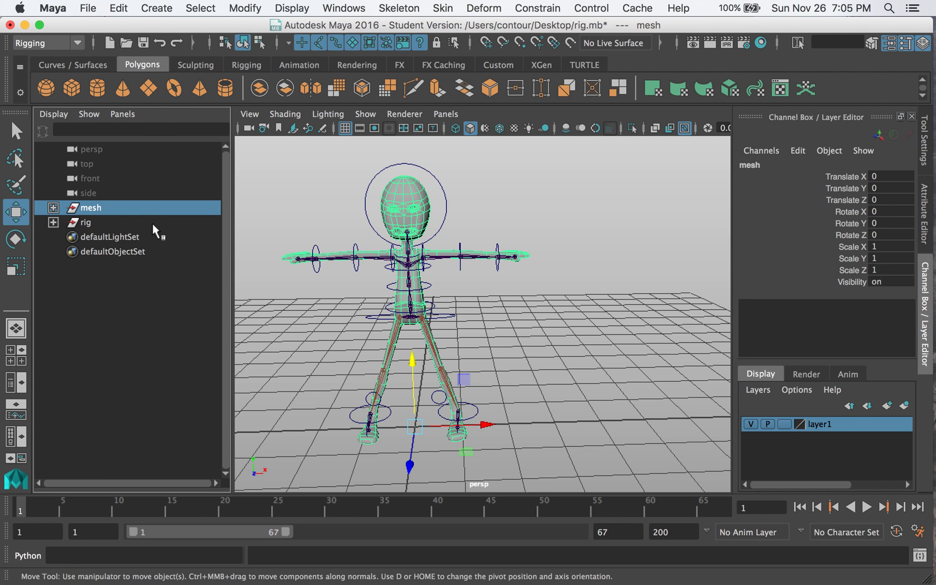
Test the rig group by moving, rotating and scaling it, and undo those transforms
left_click(152, 223)
right_click_drag(664, 388, 499, 374, "alt")
scroll(507, 382, "up", 1)
left_click_drag(507, 382, 487, 347)
key("e")
key("r")
key("z")
key("z")
key("z")
key("z")
key("z")
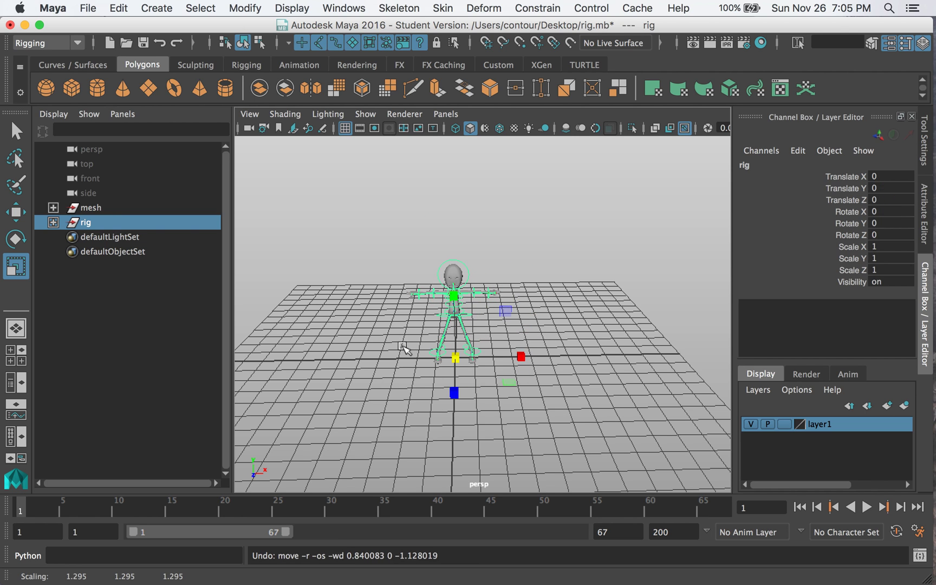
Create a NURBS circle at the origin and scale it uniformly to about 1.924 around the character's feet
left_click(112, 221)
left_click(379, 365)
right_click_drag(378, 365, 589, 365, "alt")
middle_click_drag(590, 366, 569, 341, "alt")
left_click_drag(568, 341, 566, 331, "alt")
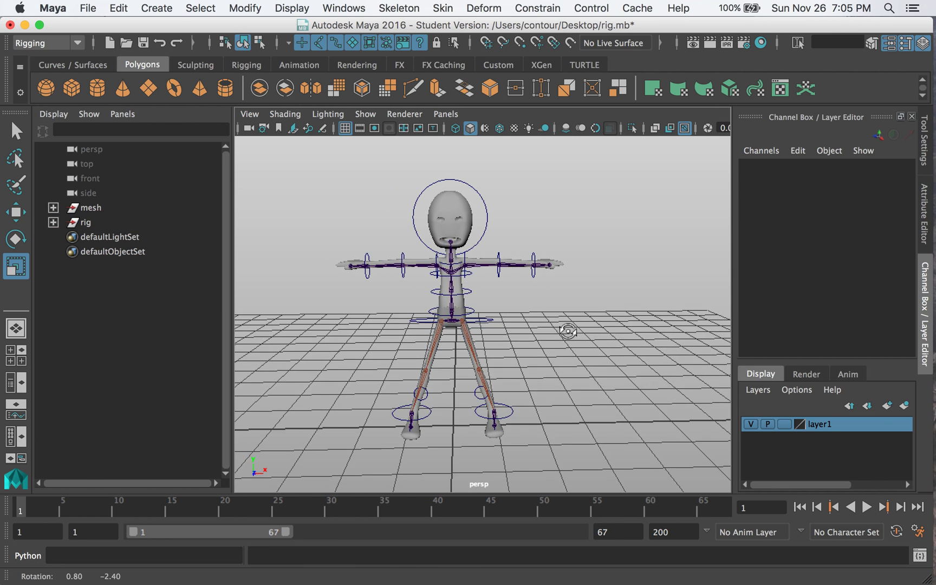
left_click(166, 11)
mouse_move(216, 48)
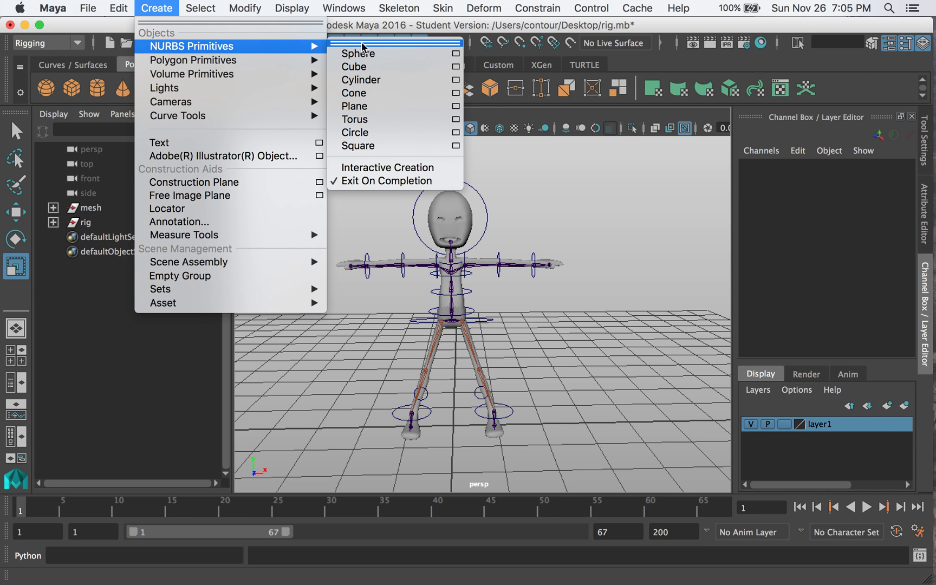
left_click(380, 132)
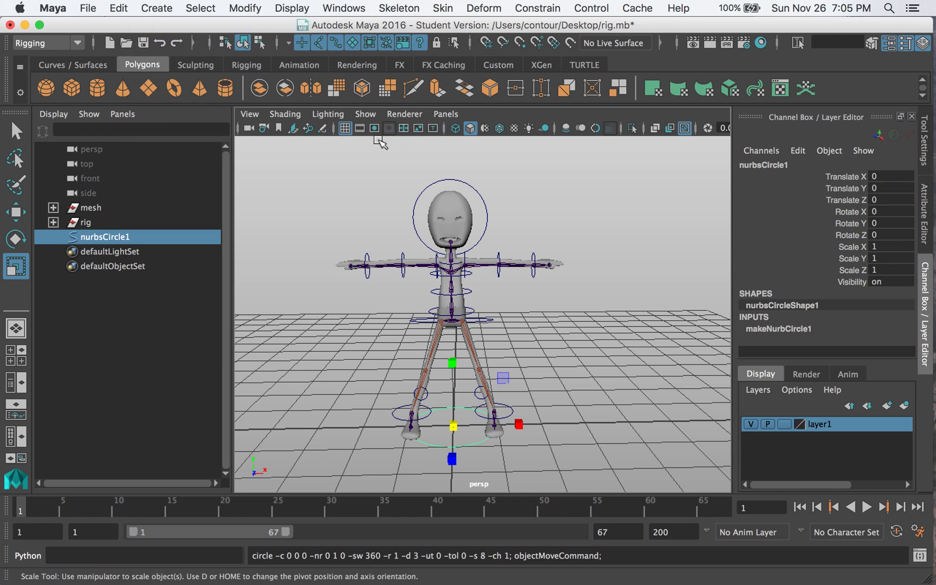
left_click_drag(458, 430, 489, 391)
Pull the circle's front control vertex forward, away from the character's feet
key("q")
right_click_drag(489, 391, 447, 207)
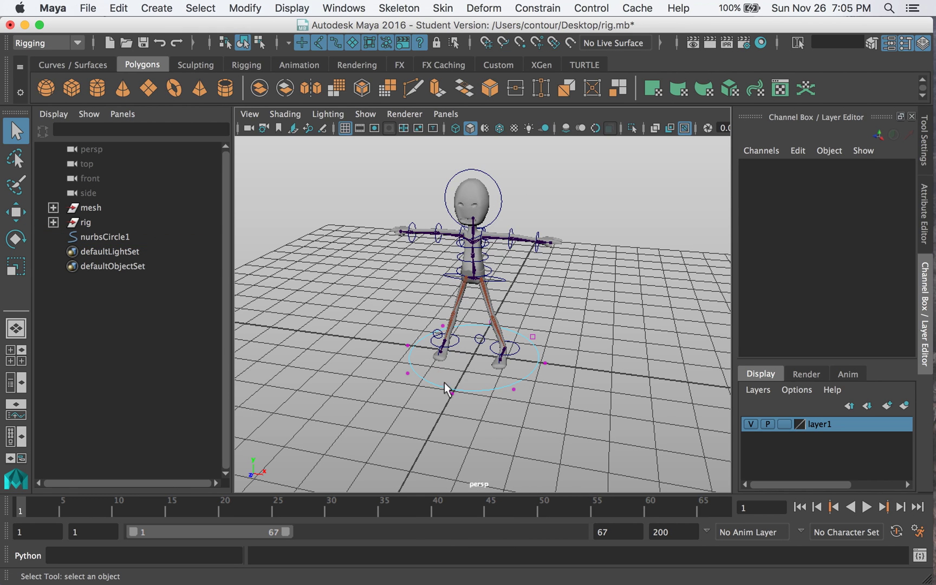
left_click_drag(469, 414, 442, 382)
key("w")
left_click_drag(438, 429, 416, 466)
Scale the two control vertices beside the circle's front point inward to about 0.644 in X and return to object selection
left_click_drag(388, 360, 428, 388)
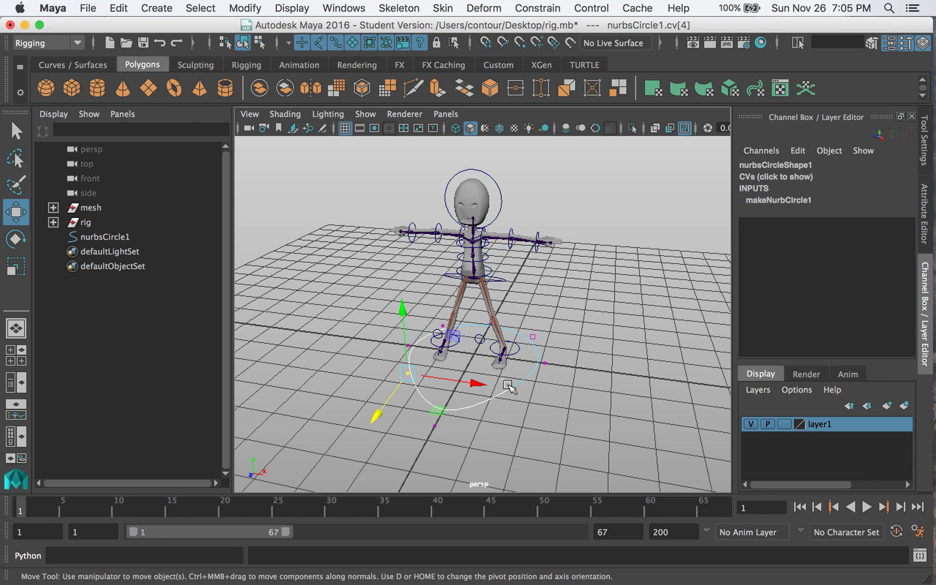
left_click_drag(505, 382, 523, 400, "shift")
key("r")
mouse_move(585, 390)
middle_mouse_down()
mouse_move(591, 383)
mouse_move(570, 382)
middle_mouse_up()
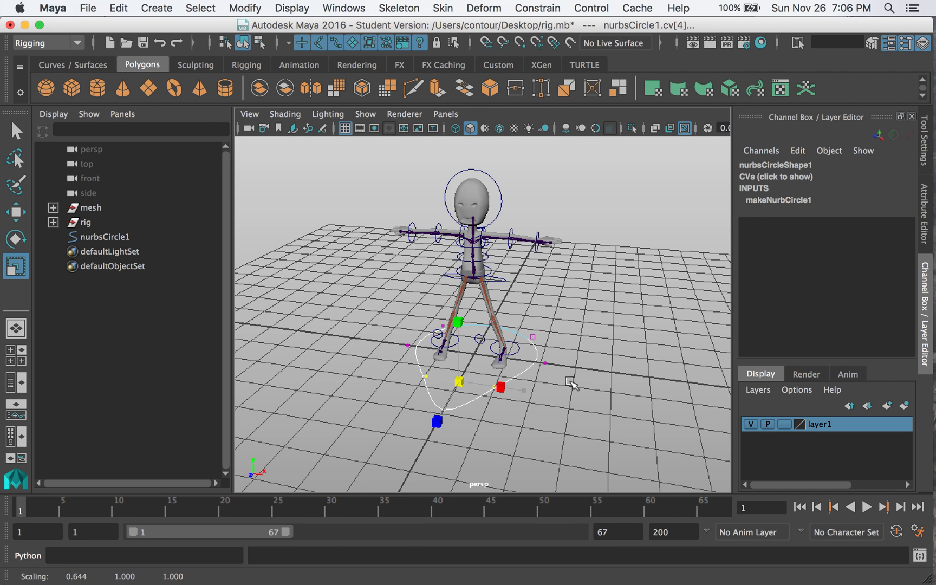
key("q")
right_click_drag(536, 345, 627, 155)
left_click(612, 246)
left_click_drag(611, 246, 586, 351, "alt")
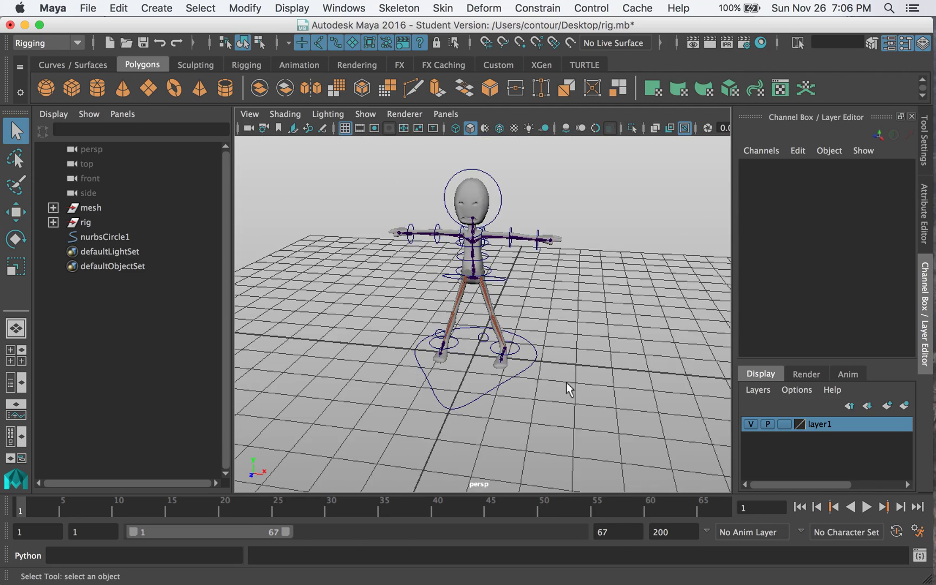
Freeze the transformations of the reshaped circle and delete its construction history
left_click_drag(483, 380, 514, 414)
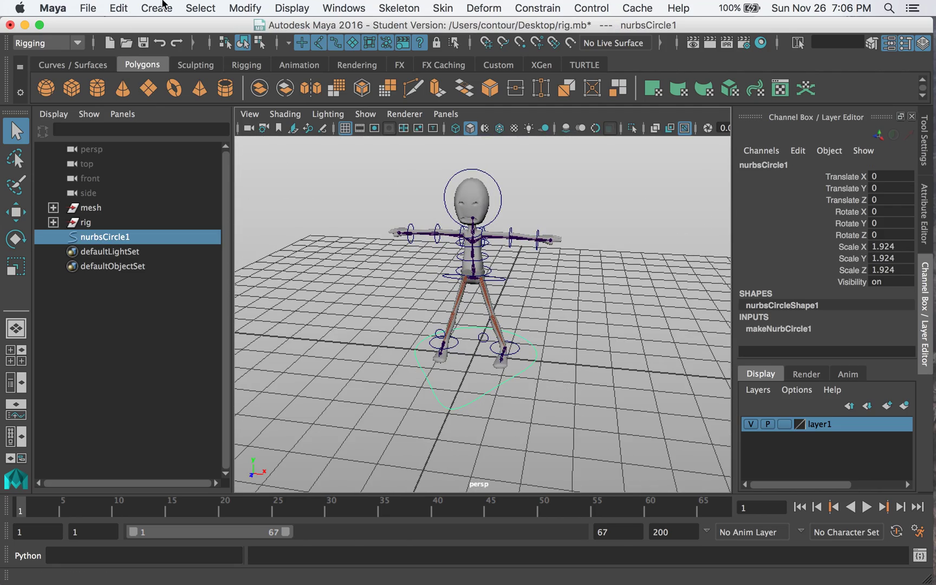
left_click(249, 8)
left_click(306, 73)
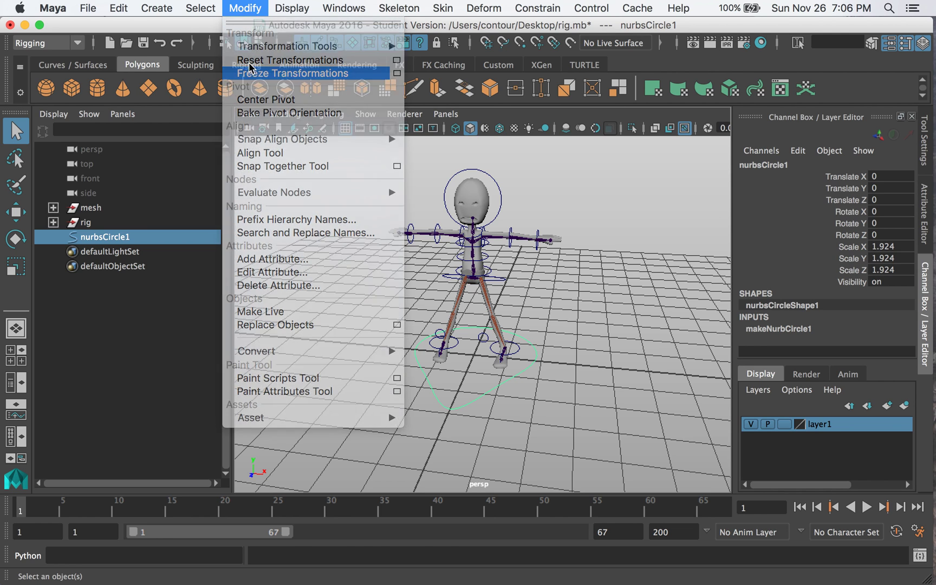
left_click(118, 8)
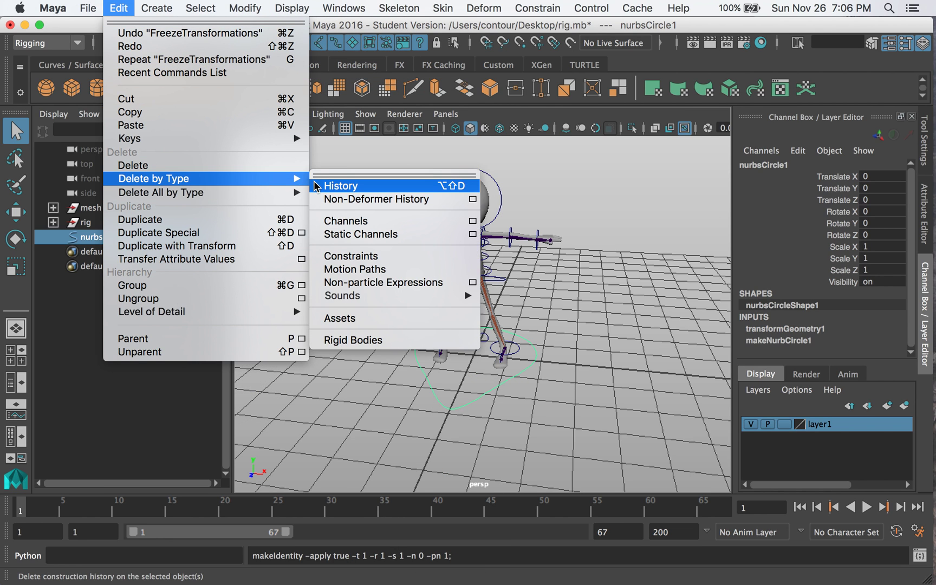
left_click(310, 185)
Rename the reshaped circle as masterControl
double_click(96, 239)
type("ma")
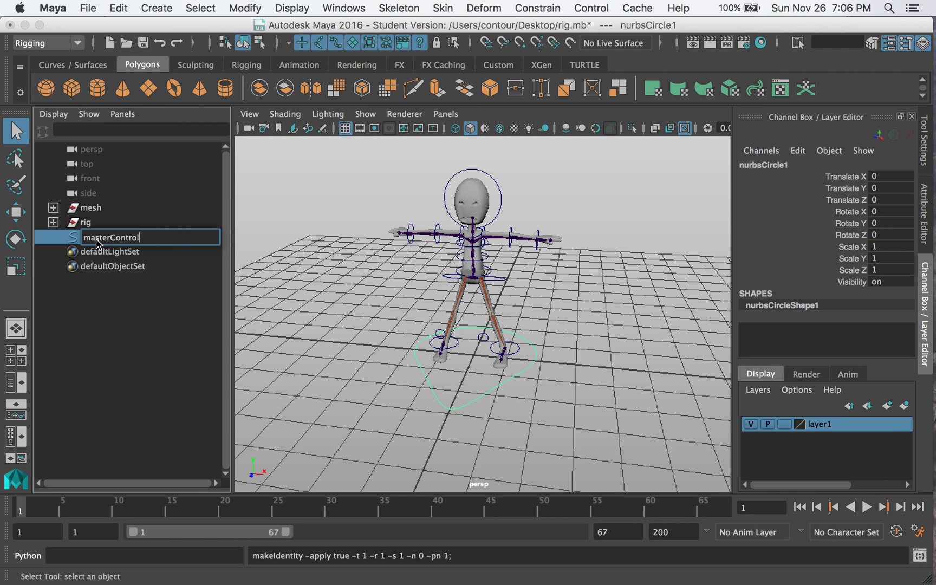
type("sterControl")
key("Return")
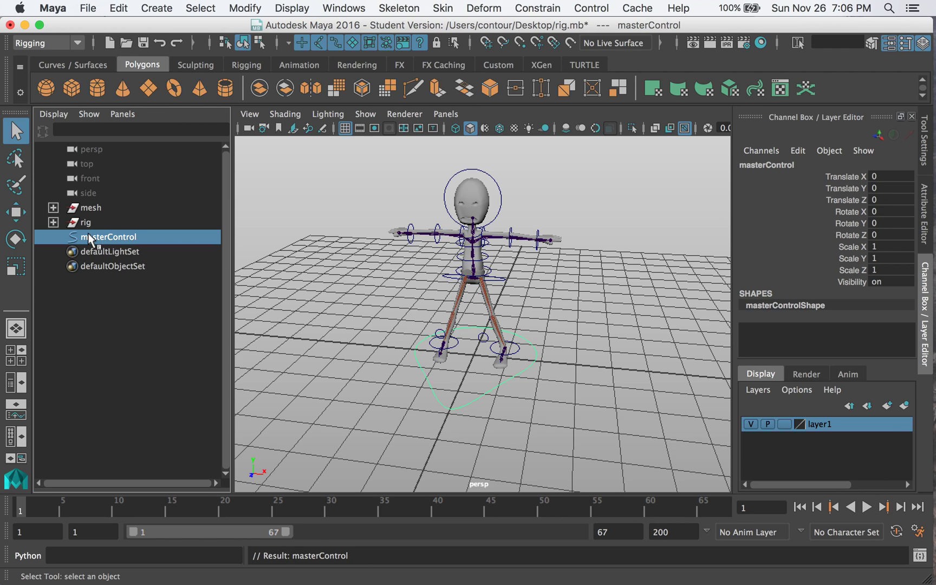
Parent the rig group under the masterControl curve and expand masterControl in the outliner
left_click(92, 222)
mouse_move(90, 222)
middle_mouse_down()
mouse_move(82, 227)
mouse_move(96, 241)
middle_mouse_up()
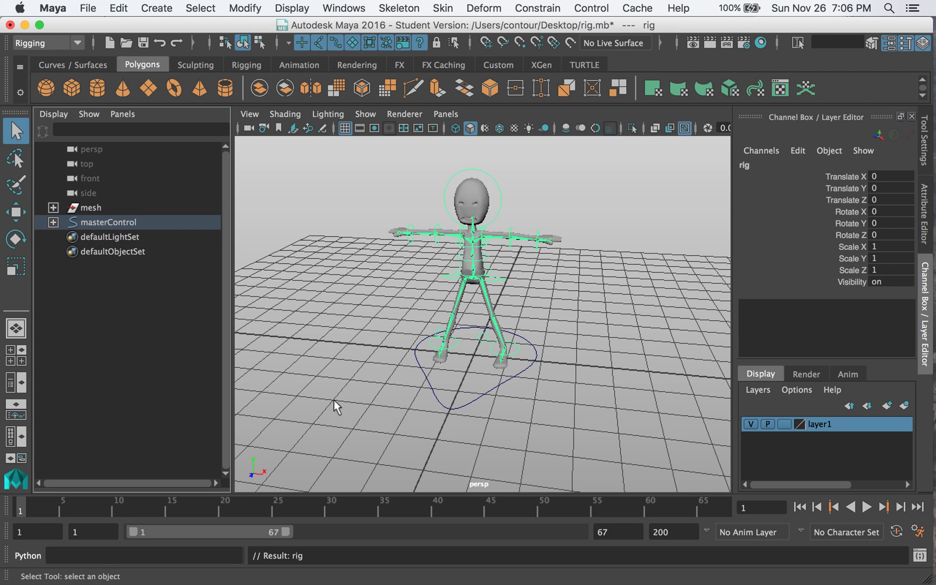
left_click(491, 390)
key("w")
left_click(53, 222)
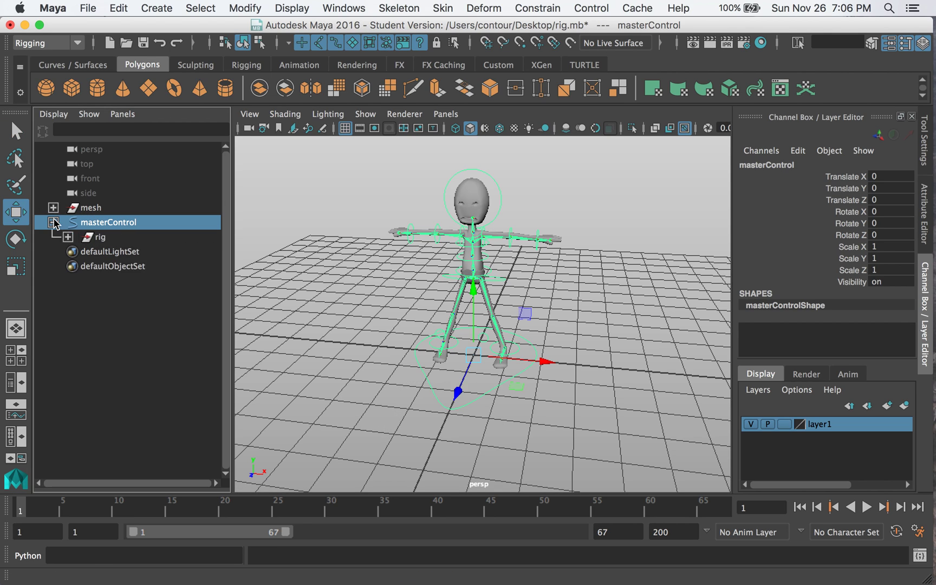
Test rotating and moving masterControl, and undo the transforms together with the rig group's parenting
key("e")
left_click_drag(482, 367, 376, 355)
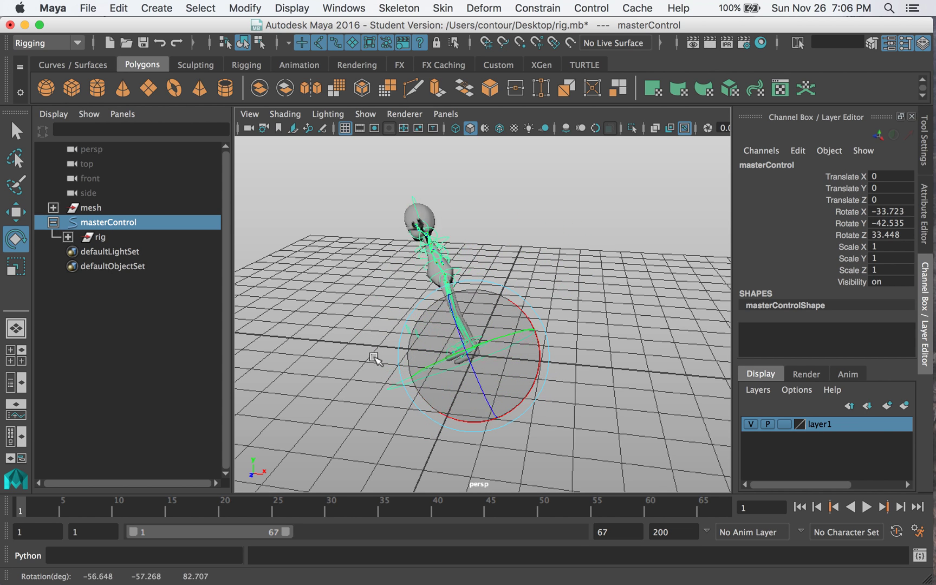
key("ctrl+z")
key("w")
left_click_drag(514, 385, 582, 325)
key("r")
key("ctrl+z")
key("ctrl+z")
key("ctrl+z")
key("ctrl+z")
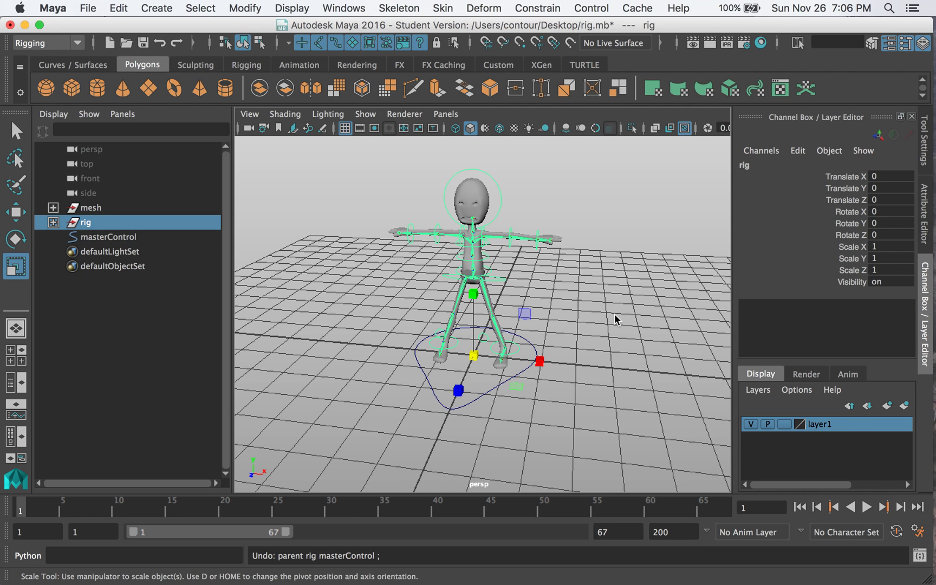
Try parenting masterControl under the rig group and undo it
left_click(130, 238)
left_click(119, 222, "shift")
key("p")
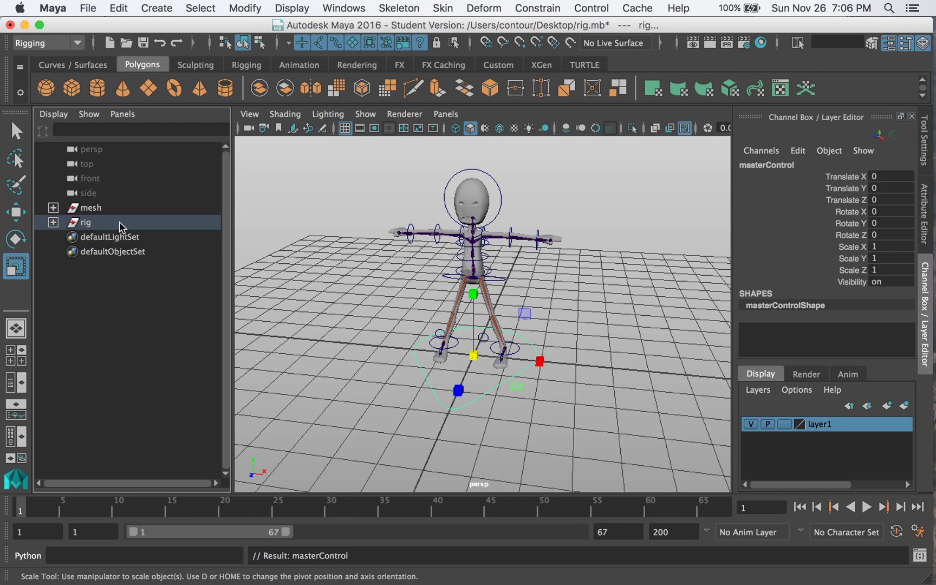
key("ctrl+z")
Parent the rig group under masterControl and clear the selection
left_click(104, 223)
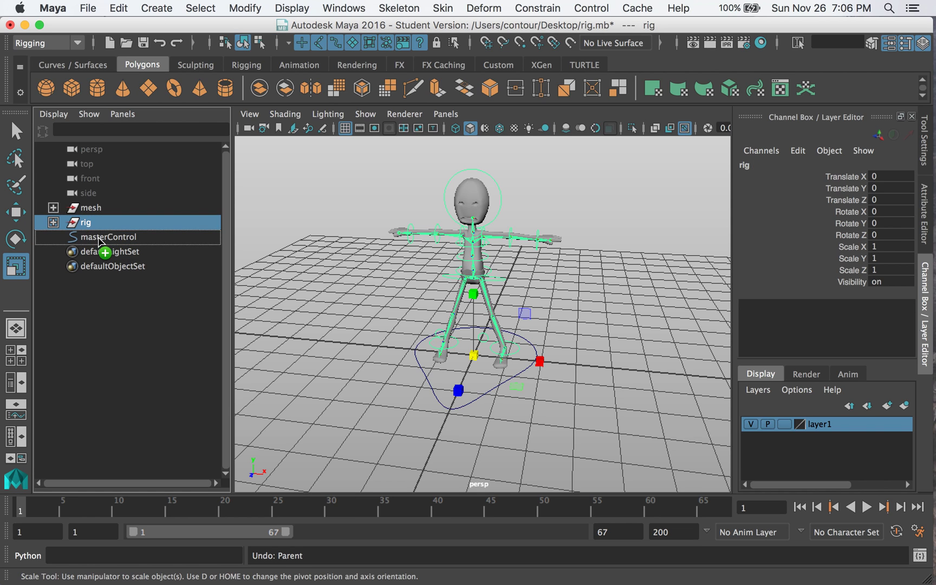
left_click_drag(97, 238, 100, 238)
left_click_drag(415, 304, 376, 297, "alt")
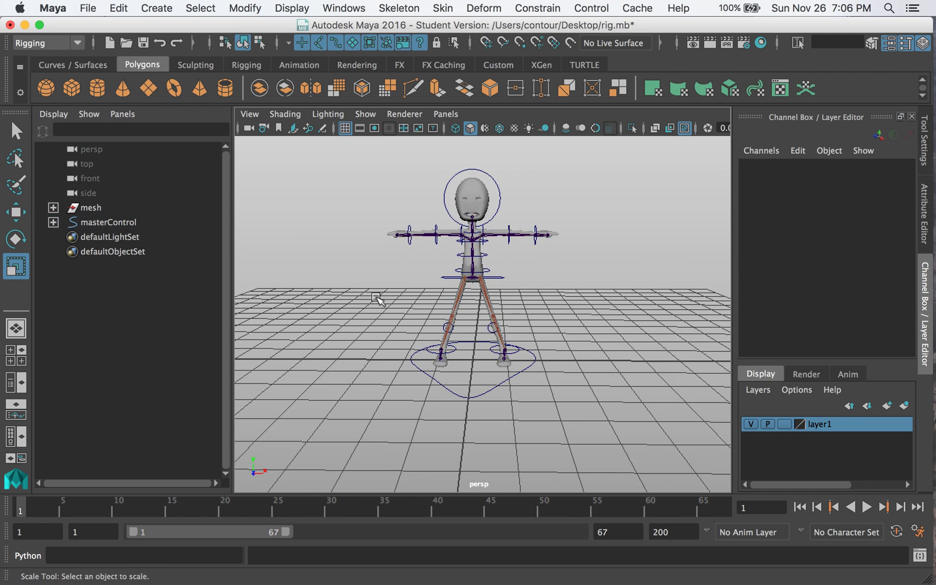
Group mesh and masterControl together, name the group Character and clear the selection
left_click(105, 222)
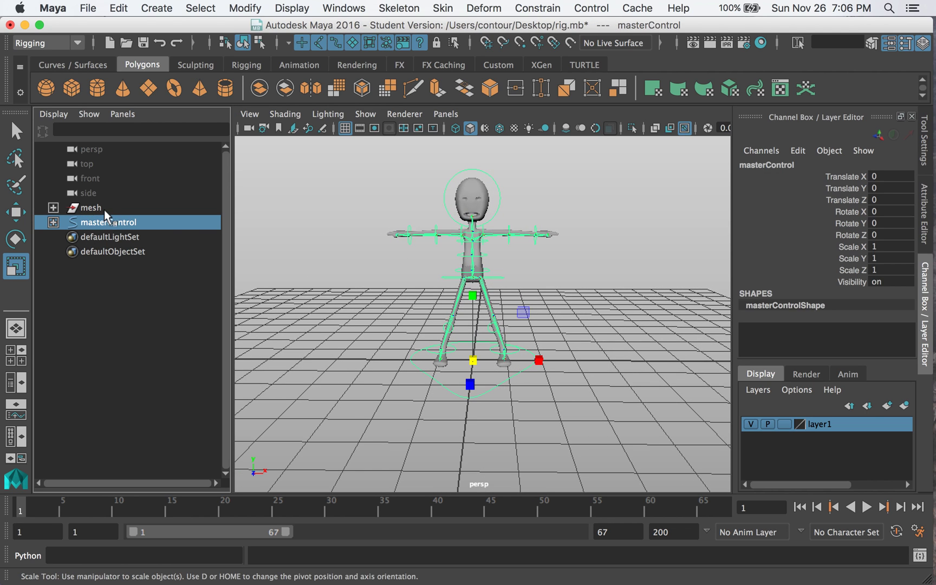
left_click(102, 208, "ctrl")
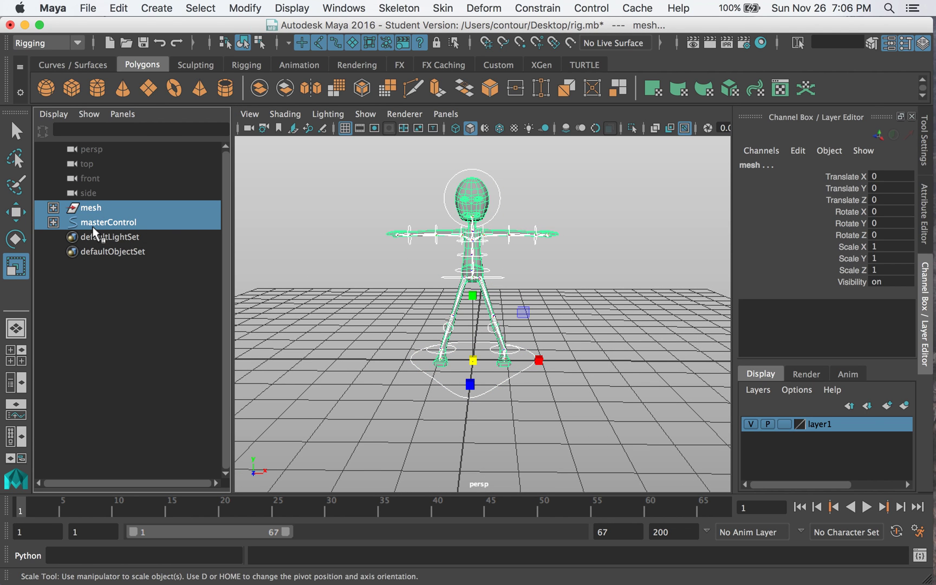
key("ctrl+g")
double_click(103, 208)
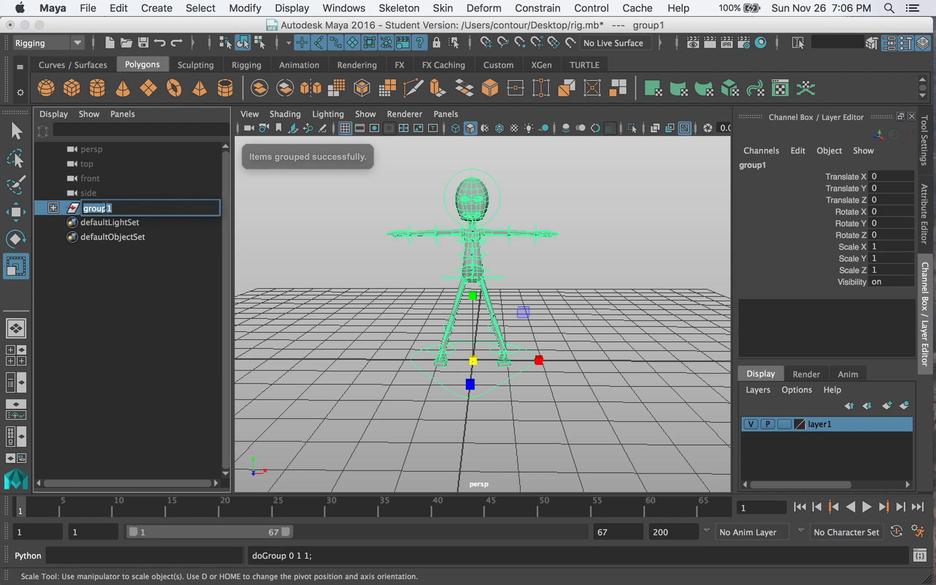
type("Charace")
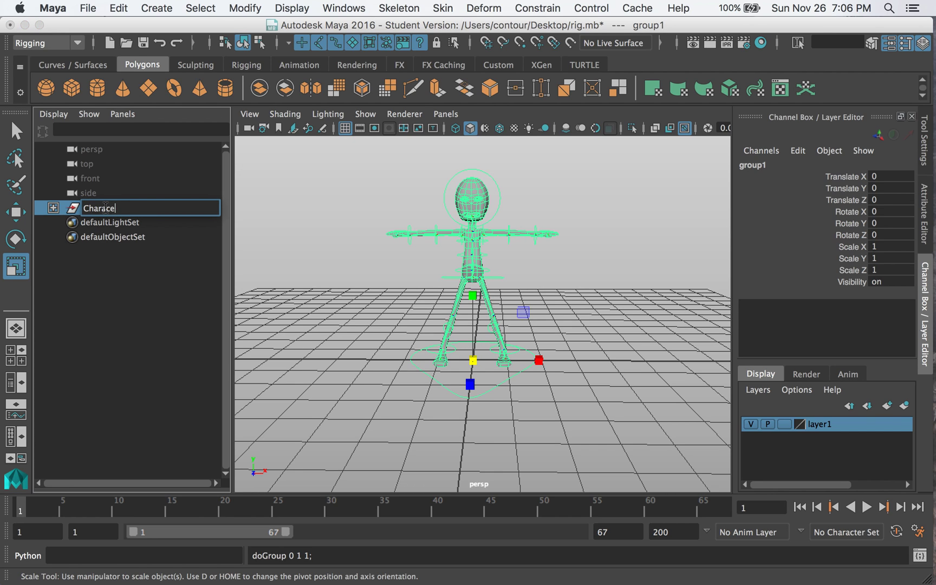
key("BackSpace")
type("ter")
key("Return")
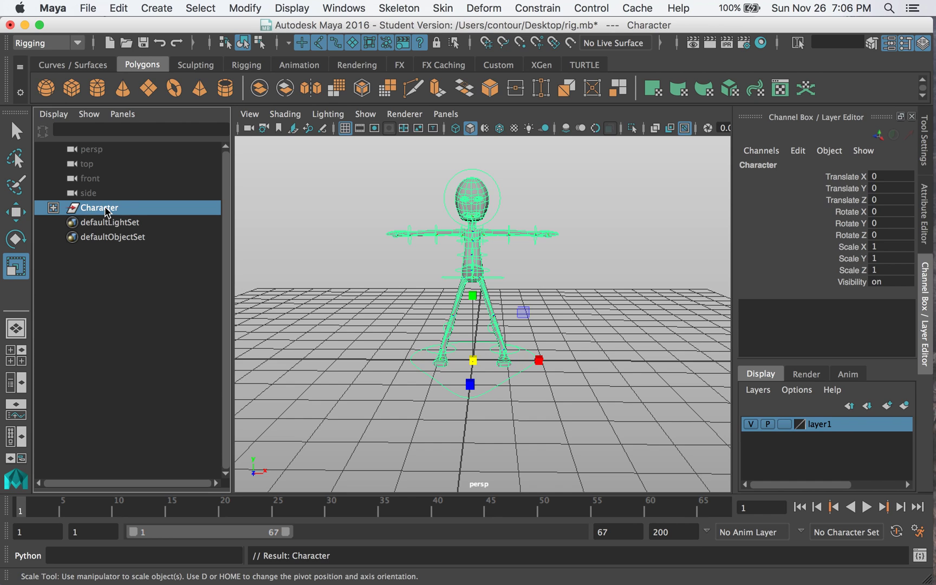
left_click(340, 232)
Expand the Character, masterControl and rig levels in the outliner and examine the iks, jnts and ccs groups inside
left_click(52, 208)
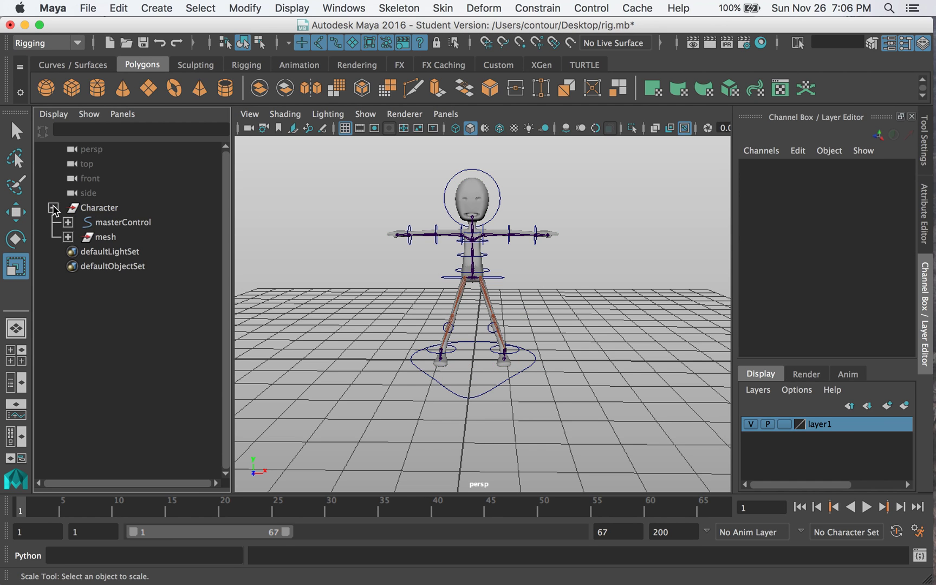
left_click(103, 222)
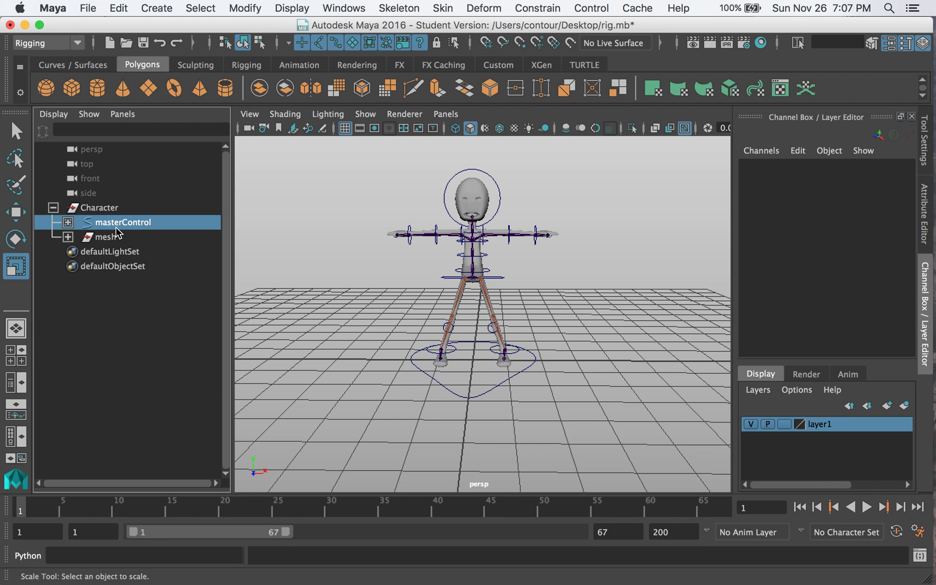
left_click(68, 236)
left_click(68, 236)
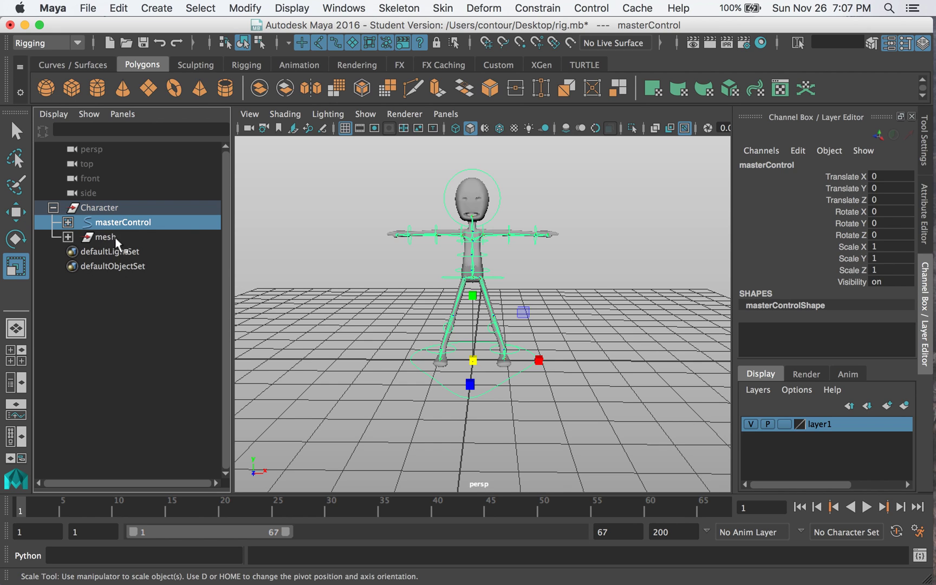
left_click(68, 222)
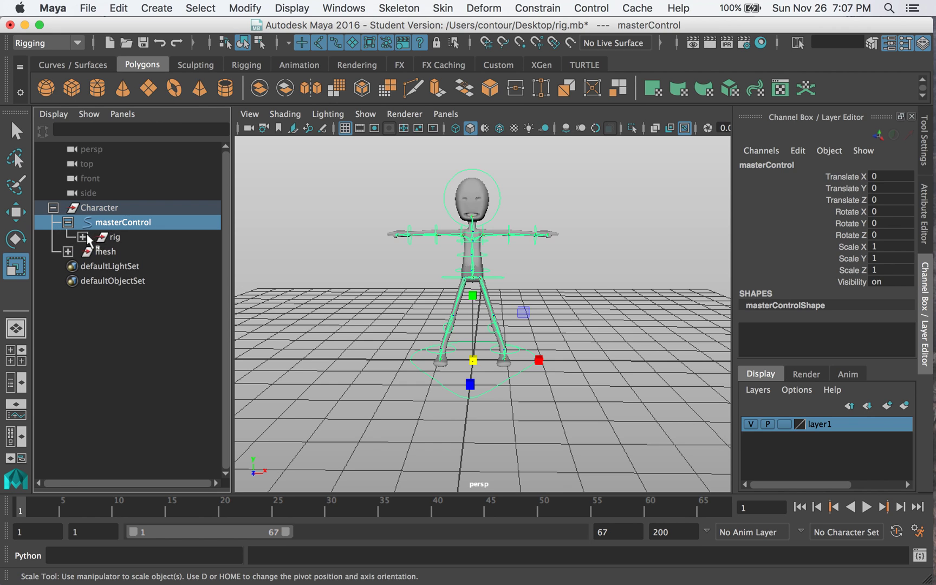
left_click(83, 237)
left_click(115, 237)
left_click(130, 252)
left_click(136, 266)
left_click(139, 281)
left_click(142, 268)
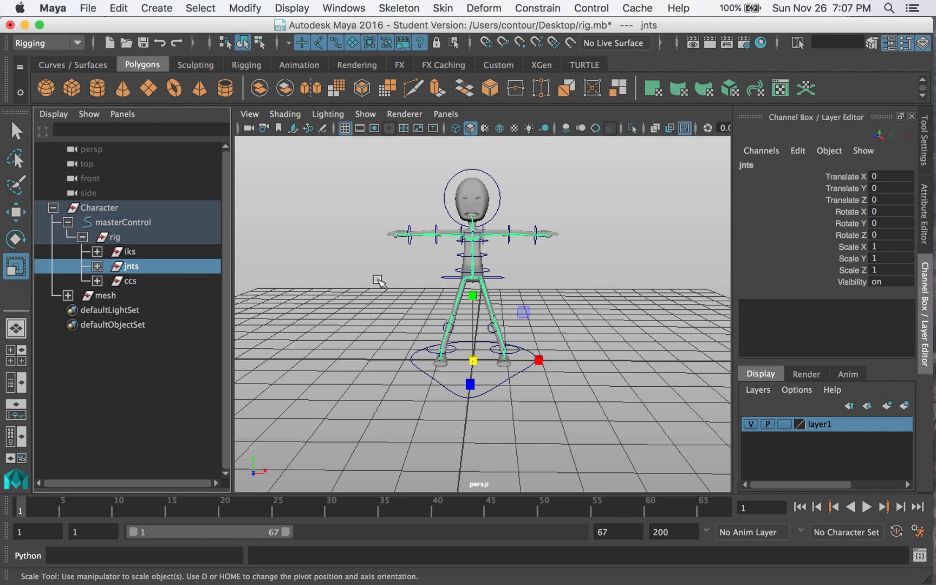
mouse_move(393, 283)
left_mouse_down("alt")
mouse_move(428, 293)
mouse_move(377, 292)
left_mouse_up("alt")
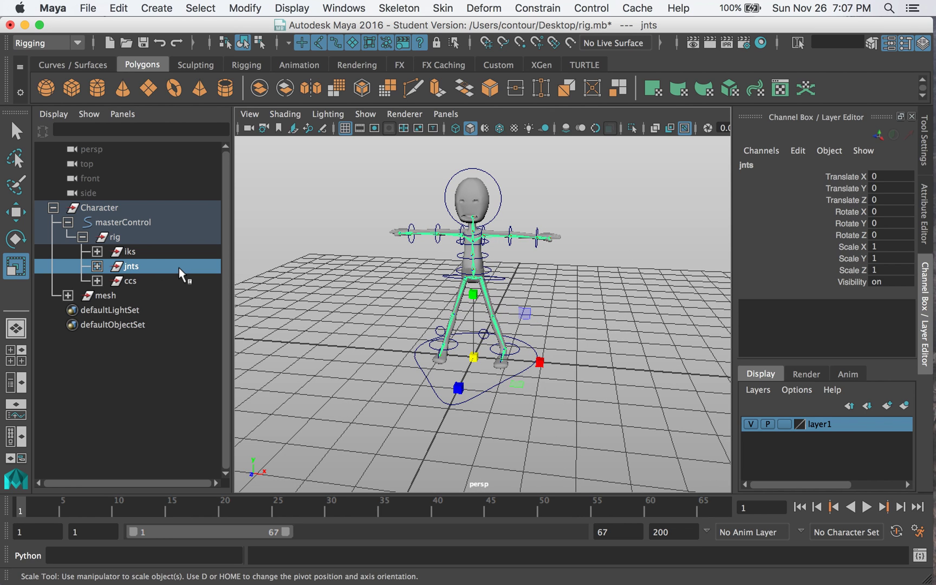
Hide the jnts and iks groups inside the rig group, leaving the control curves and meshes shown
key("ctrl+h")
left_click(147, 253)
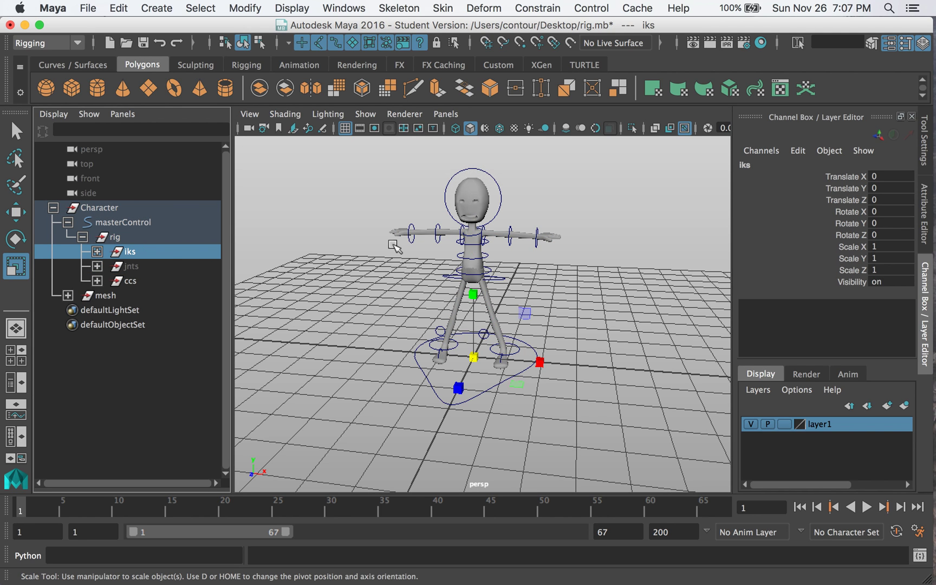
key("ctrl+h")
left_click_drag(368, 268, 390, 268, "alt")
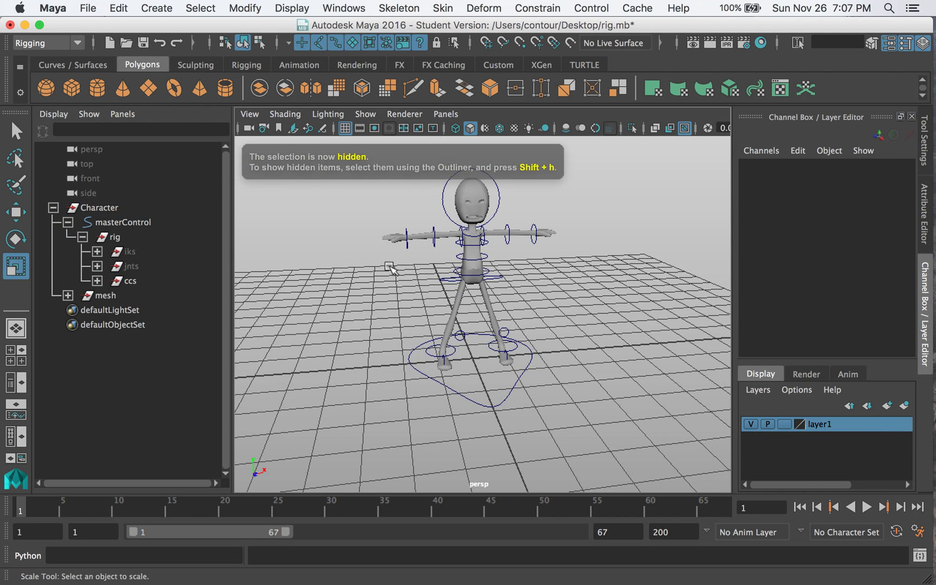
Switch from the Scale tool to the Select tool and clear the selection
left_click(111, 295)
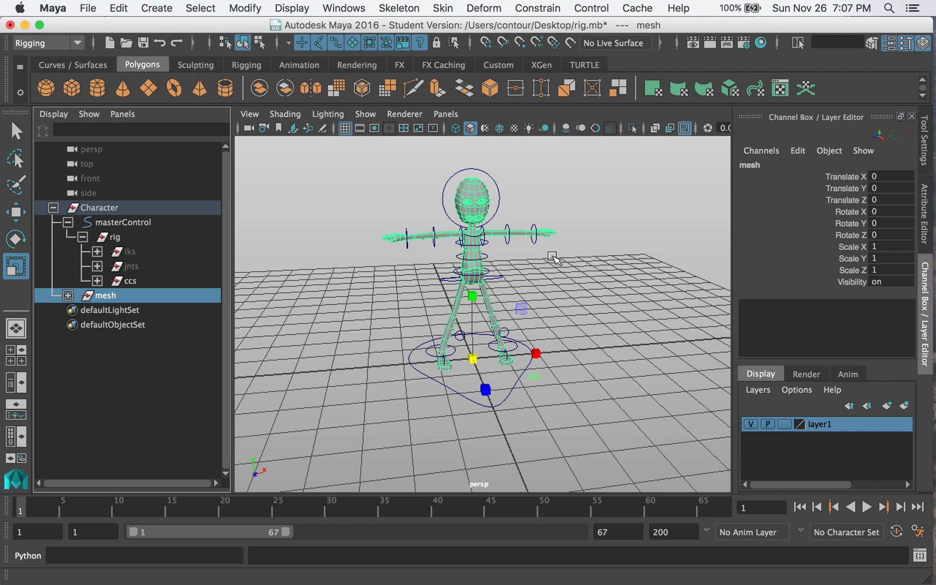
left_click_drag(592, 263, 572, 251, "alt")
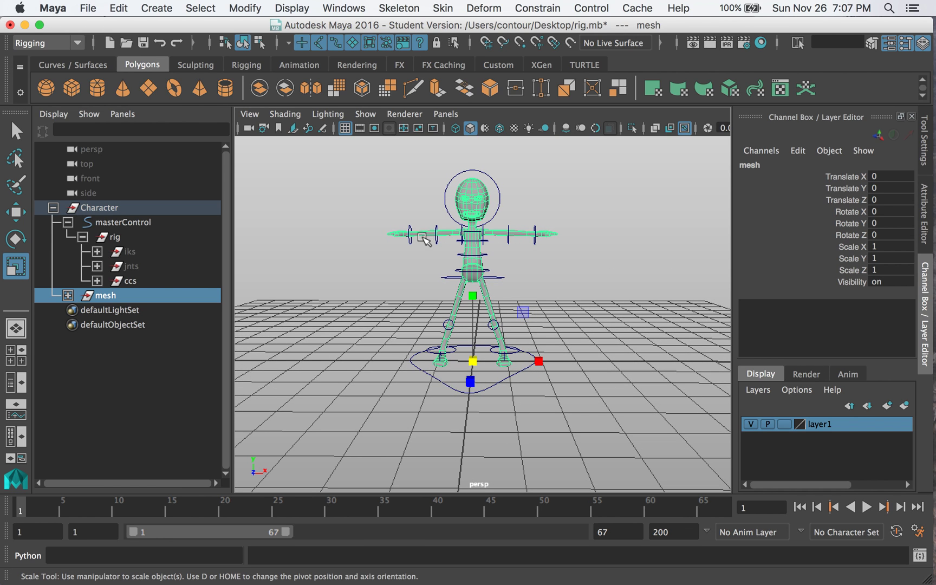
left_click_drag(379, 239, 481, 240)
key("q")
left_click(355, 285)
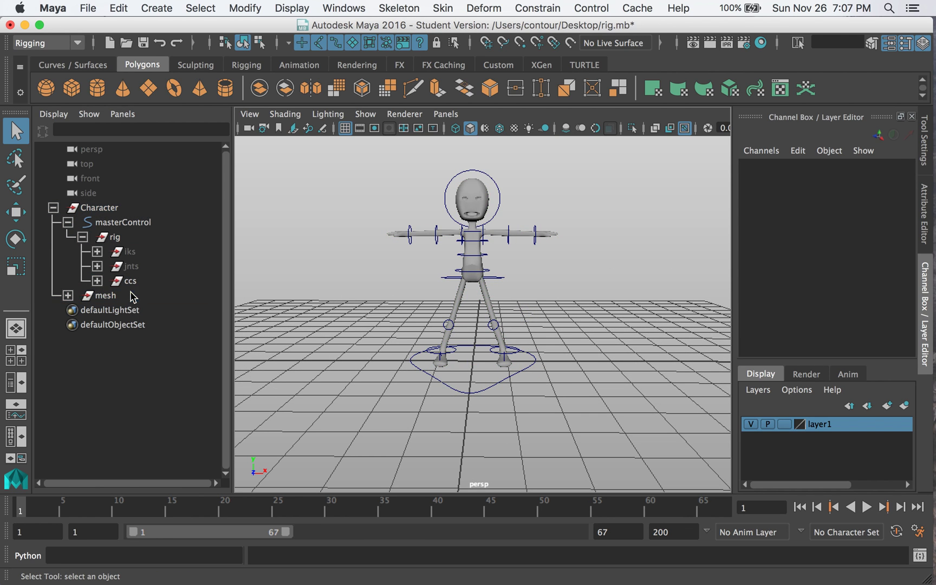
Add the mesh group to layer1 and set that display layer to reference (R)
left_click(130, 293)
right_click(824, 428)
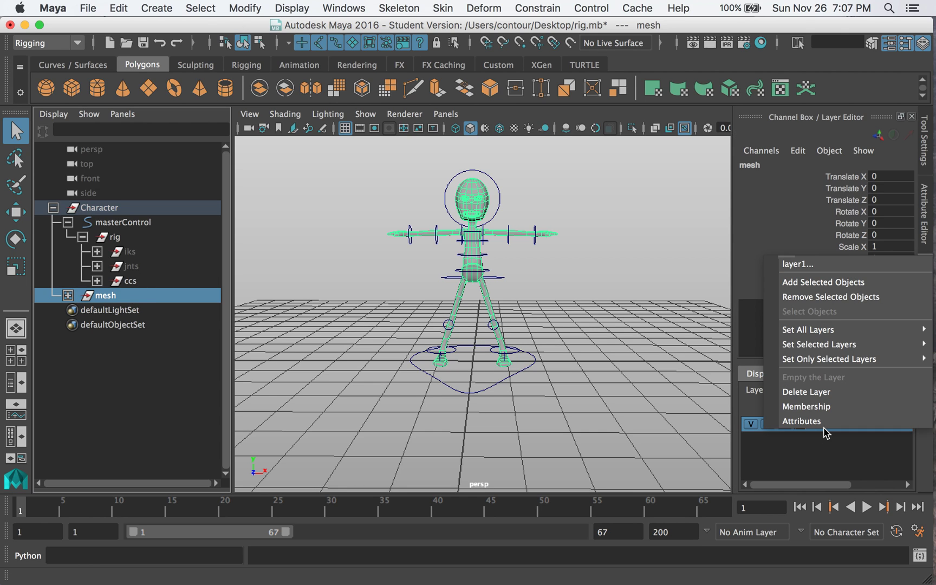
left_click(833, 287)
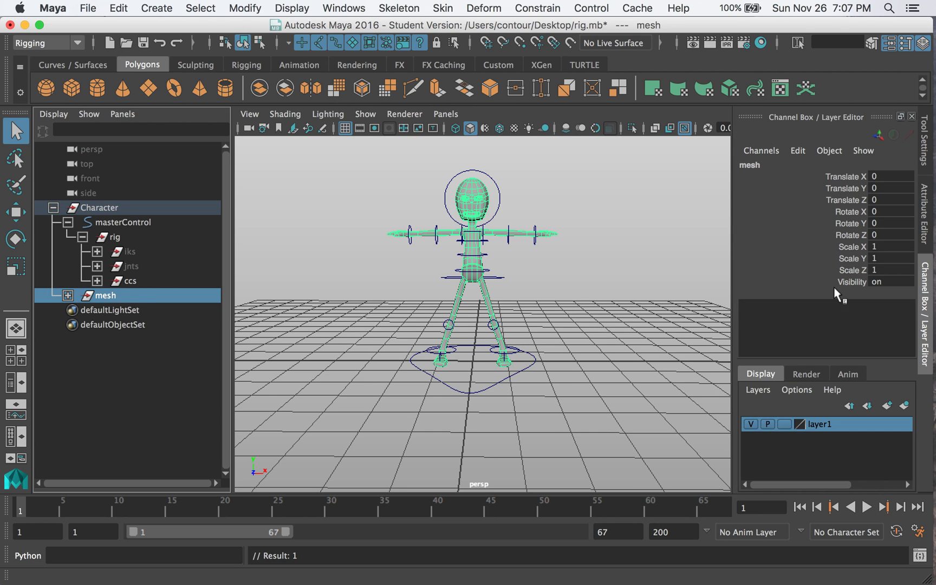
left_click(785, 426)
left_click(785, 426)
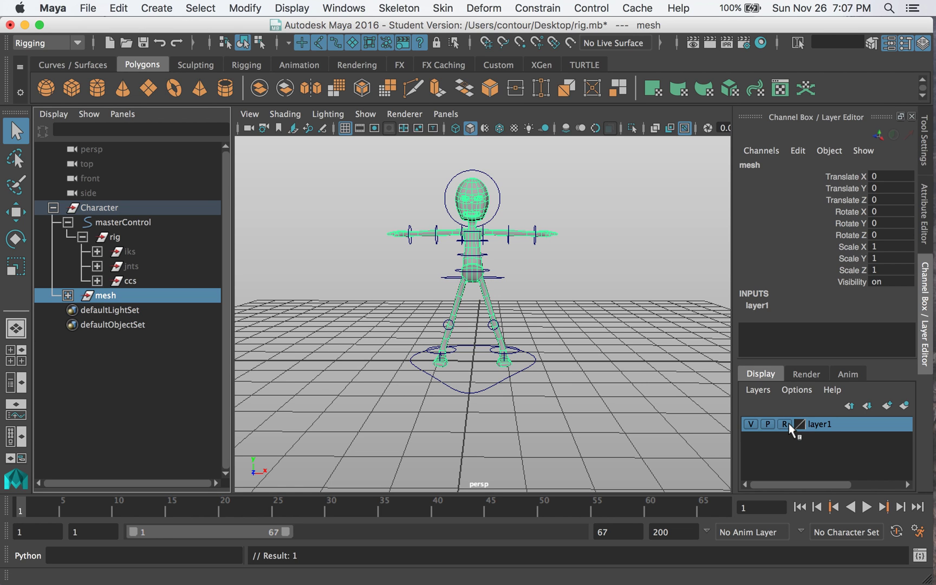
Test selecting the character's control curves in the viewport with the mesh layer referenced, and clear the selection
left_click(553, 293)
left_click_drag(552, 290, 593, 288, "alt")
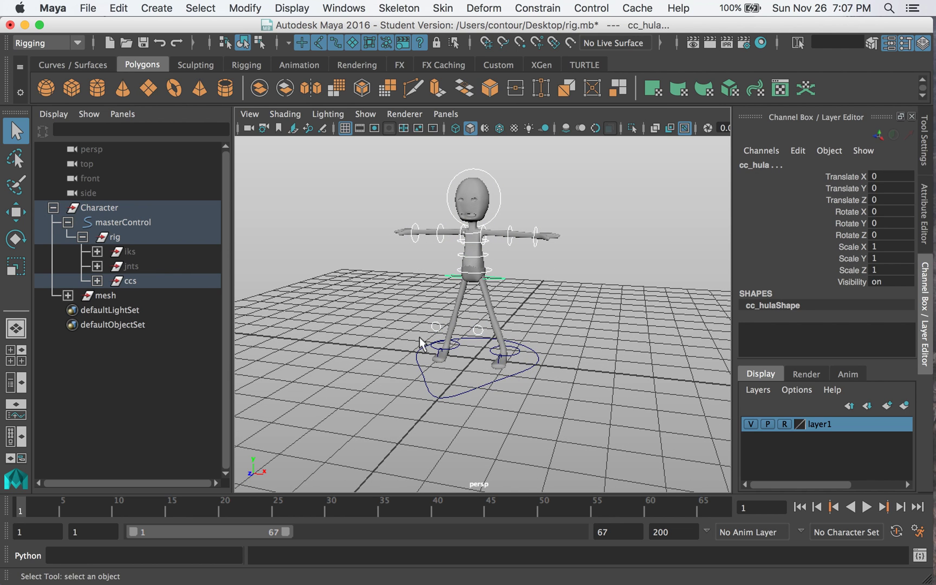
left_click(436, 344)
left_click_drag(557, 413, 590, 348, "alt")
left_click(565, 382)
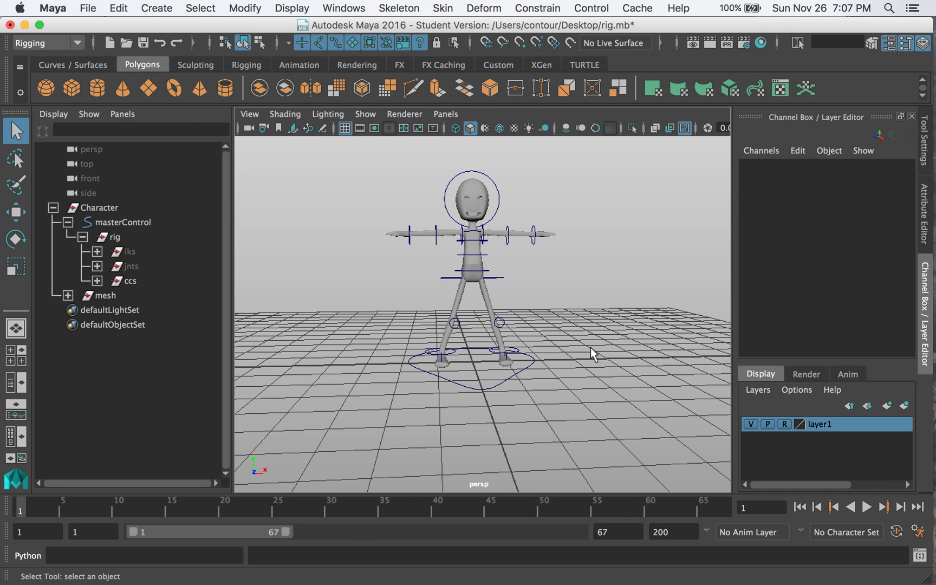